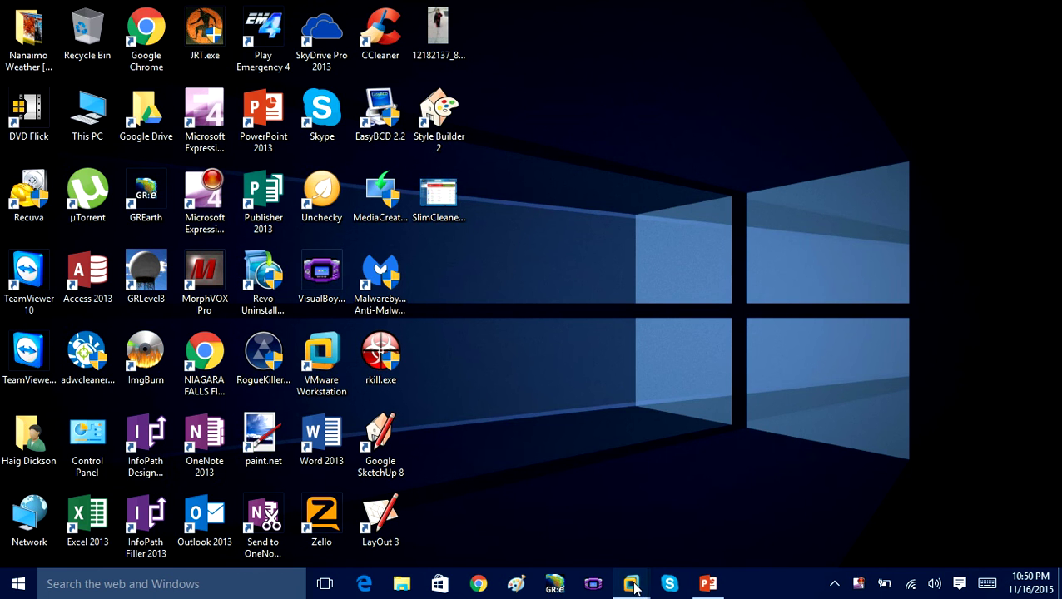
# Switch from the VMware taskbar preview to the full-screen Windows 10 x64 virtual machine
pyautogui.moveTo(633, 587)
pyautogui.click(704, 498)
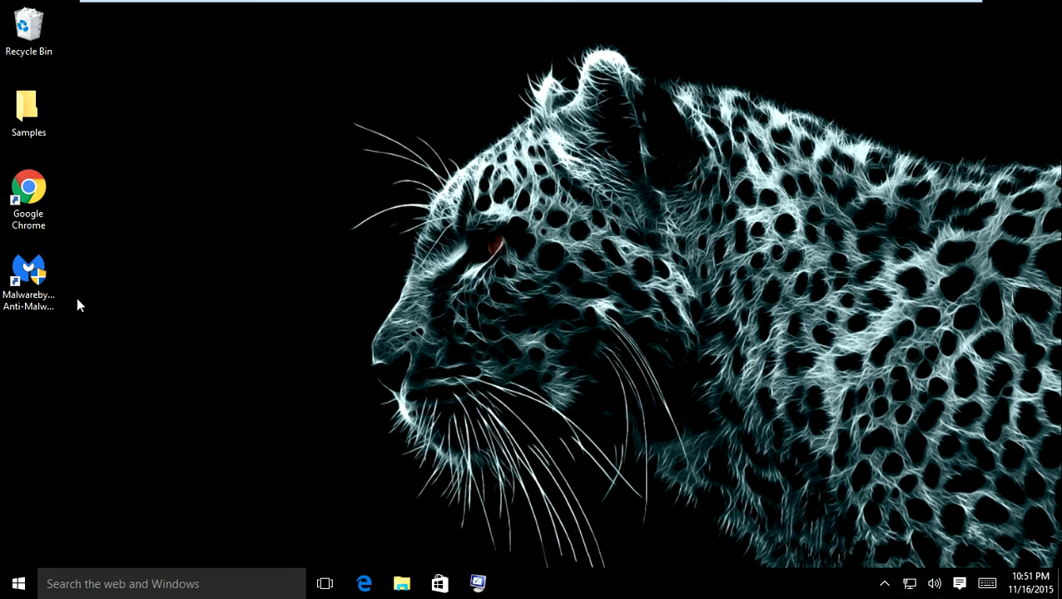
# Launch Chrome, check its installed extensions (Google Docs, Docs Offline), and return to Settings
pyautogui.click(30, 194)
pyautogui.doubleClick(30, 194)
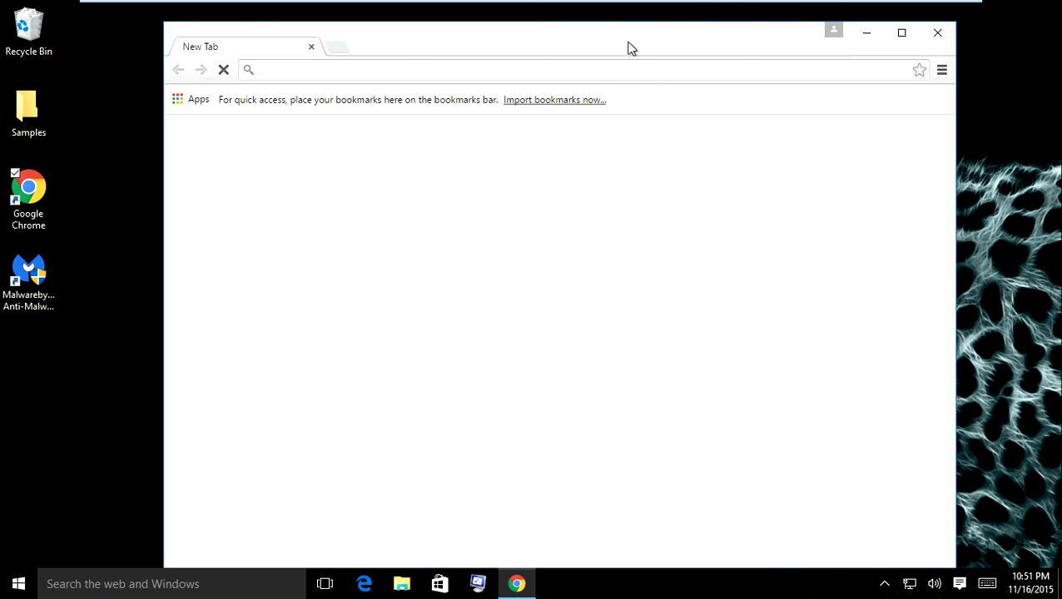
pyautogui.click(942, 71)
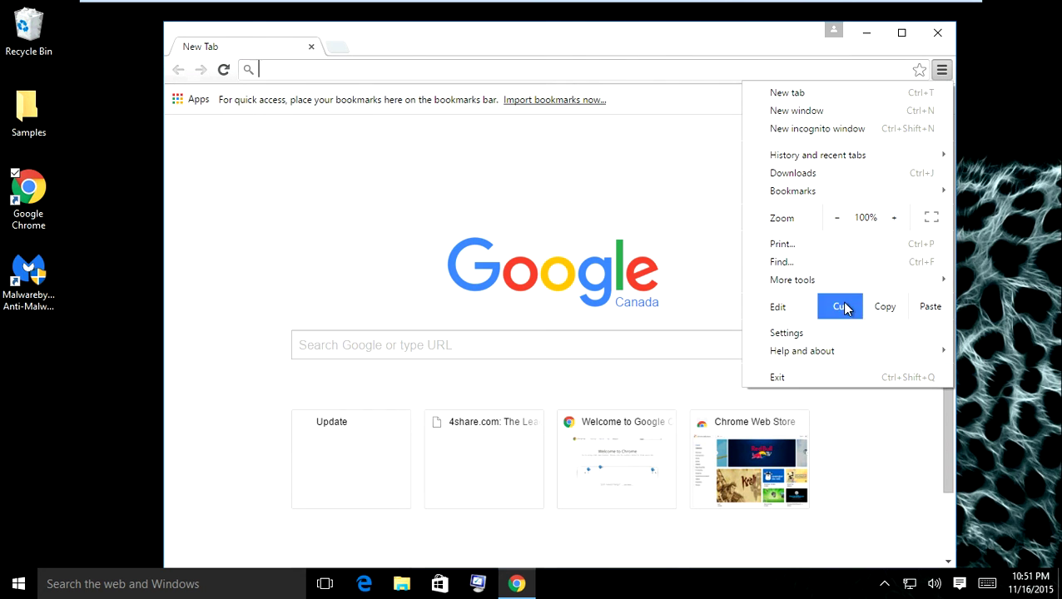
pyautogui.click(816, 334)
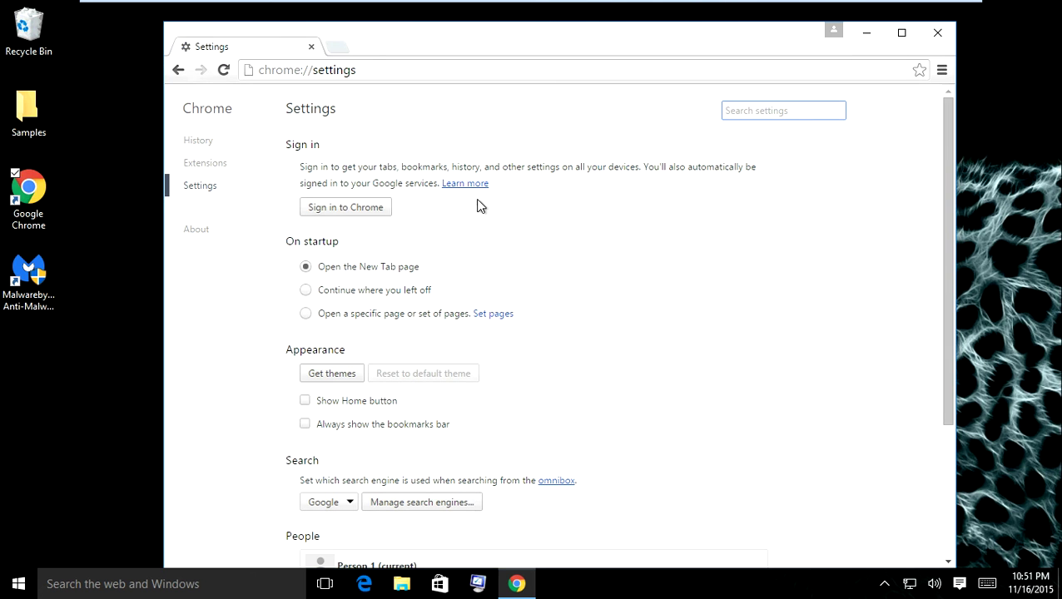
pyautogui.click(210, 163)
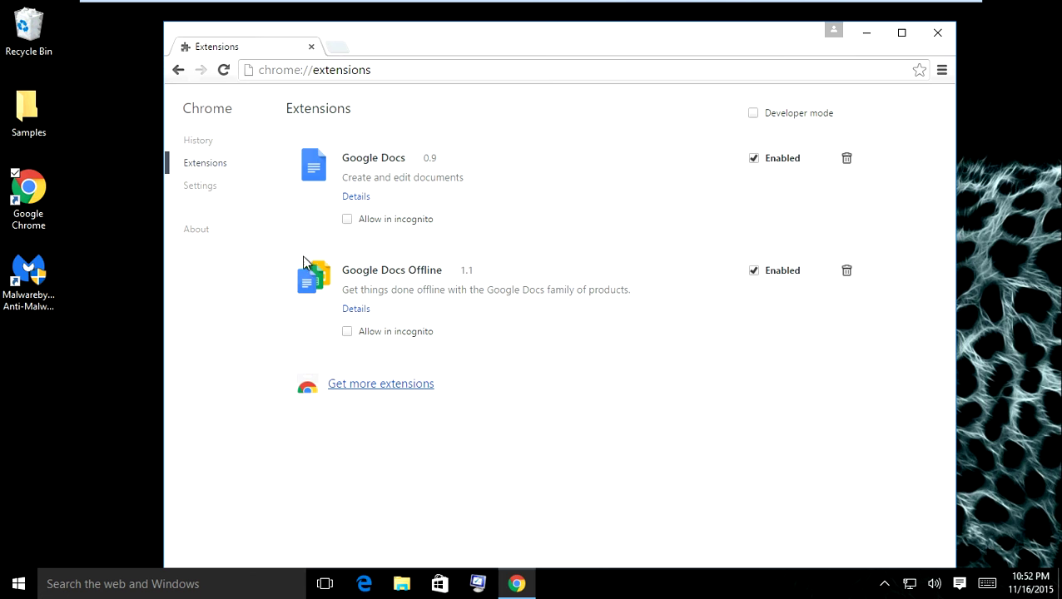
pyautogui.click(181, 71)
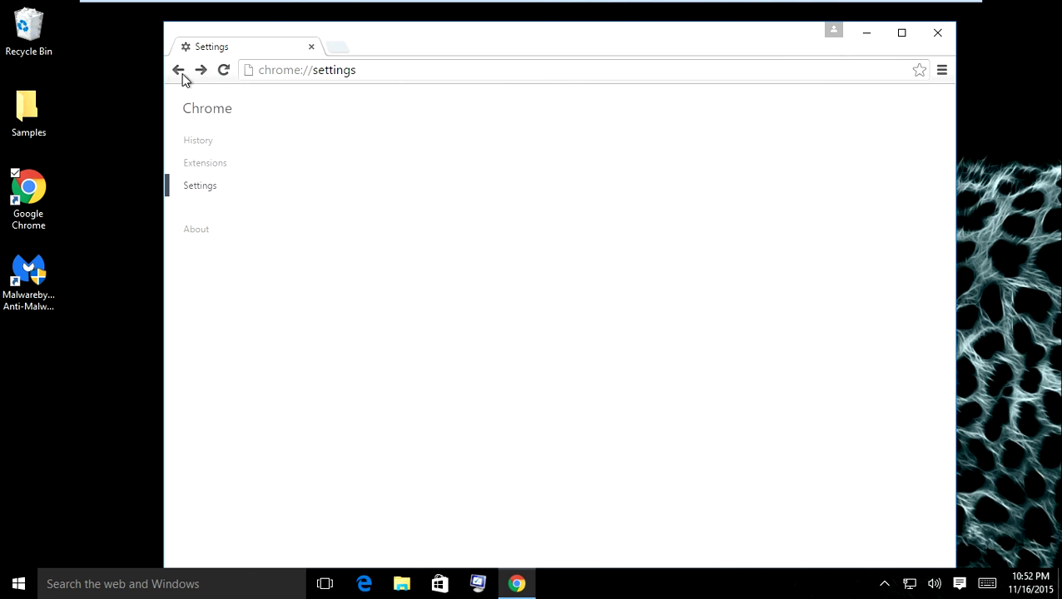
pyautogui.scroll(-3, 343, 174)
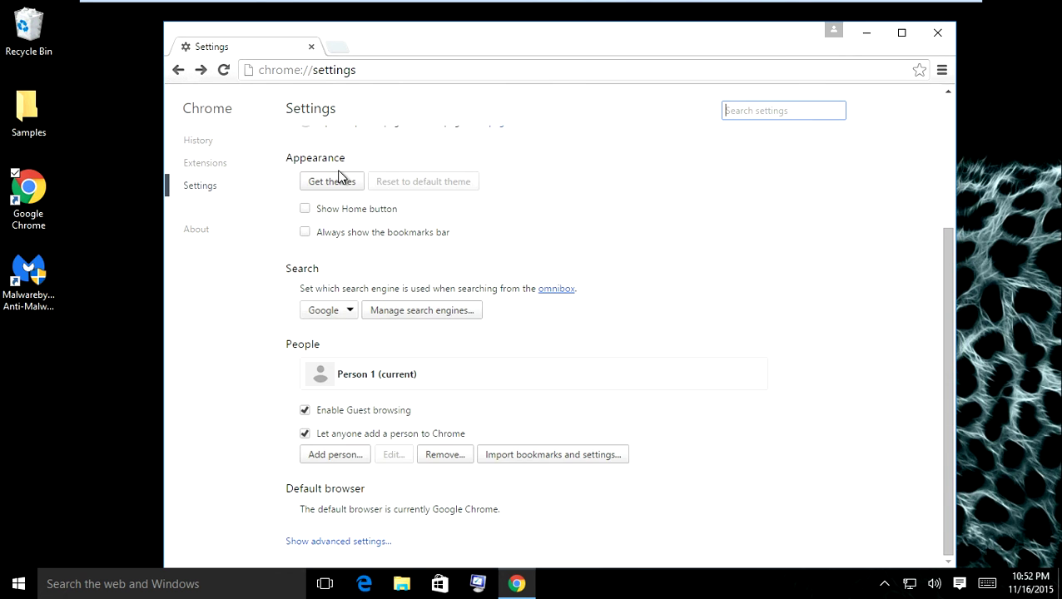
pyautogui.scroll(3, 339, 174)
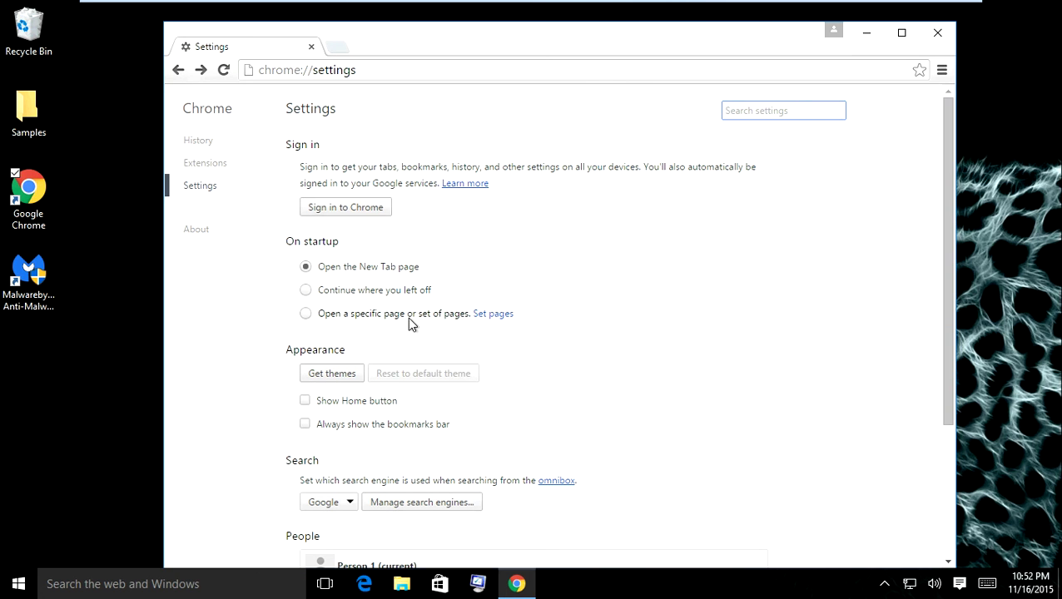
pyautogui.click(291, 246)
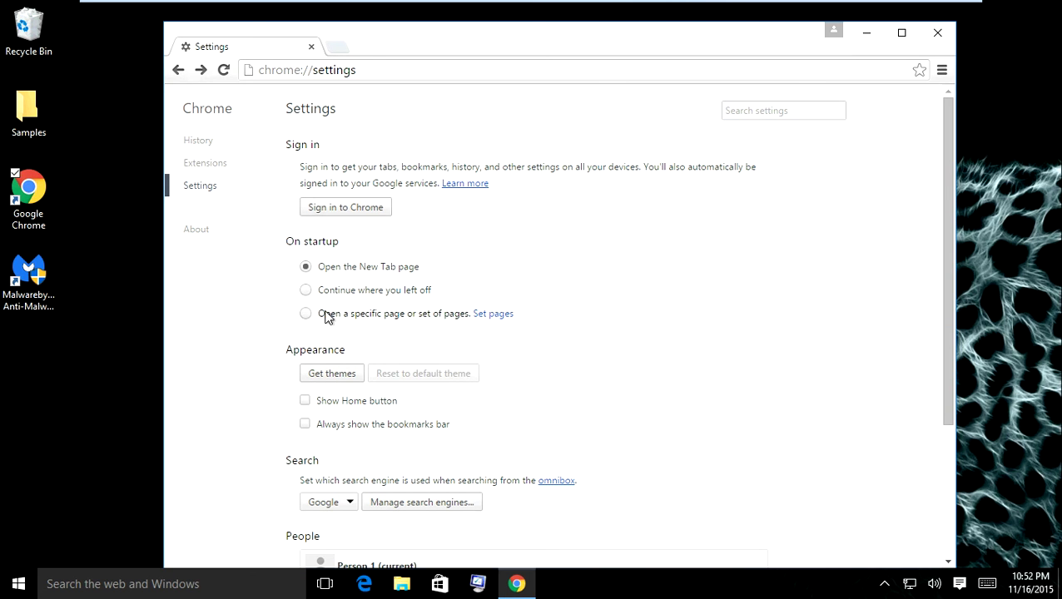
pyautogui.click(483, 316)
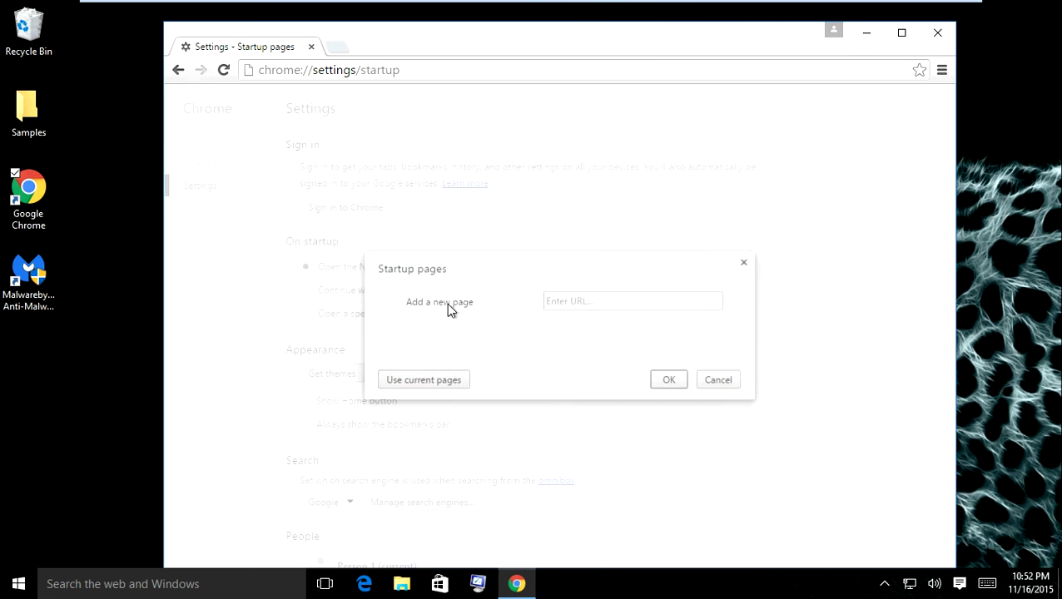
pyautogui.click(555, 303)
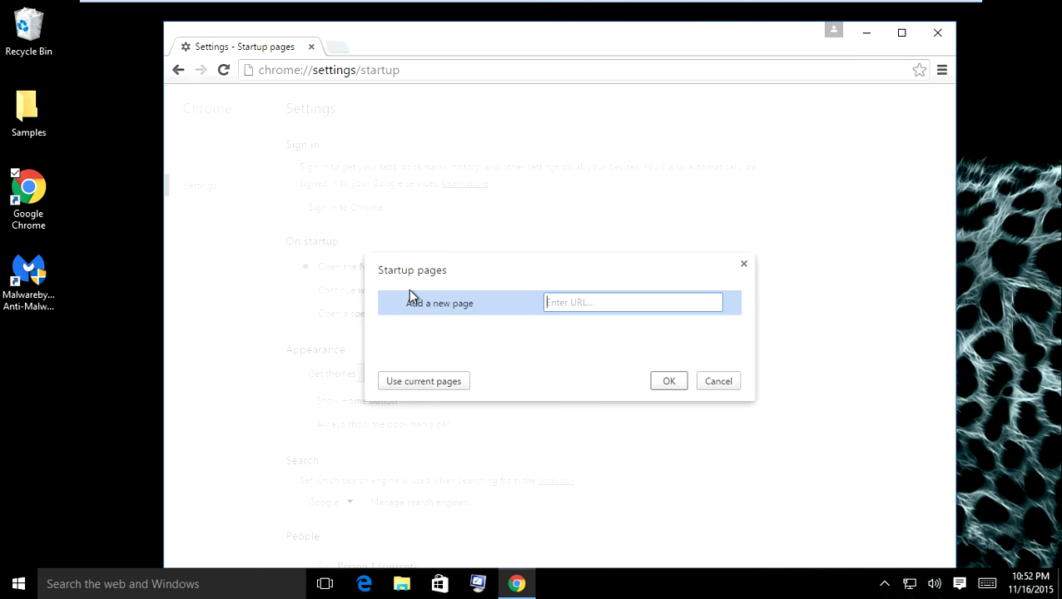
pyautogui.write('www')
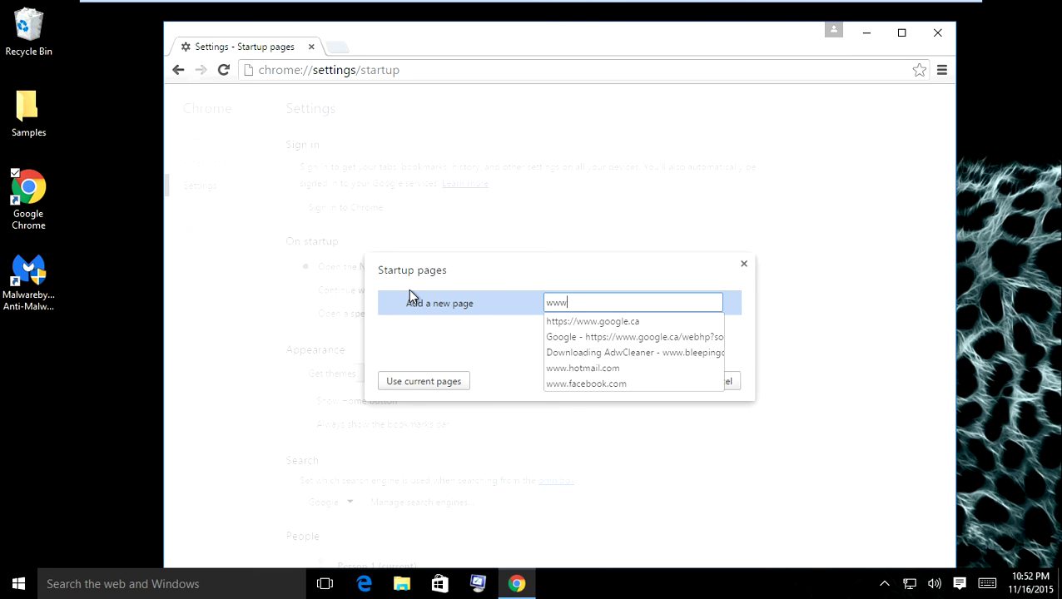
pyautogui.write('.google.cp')
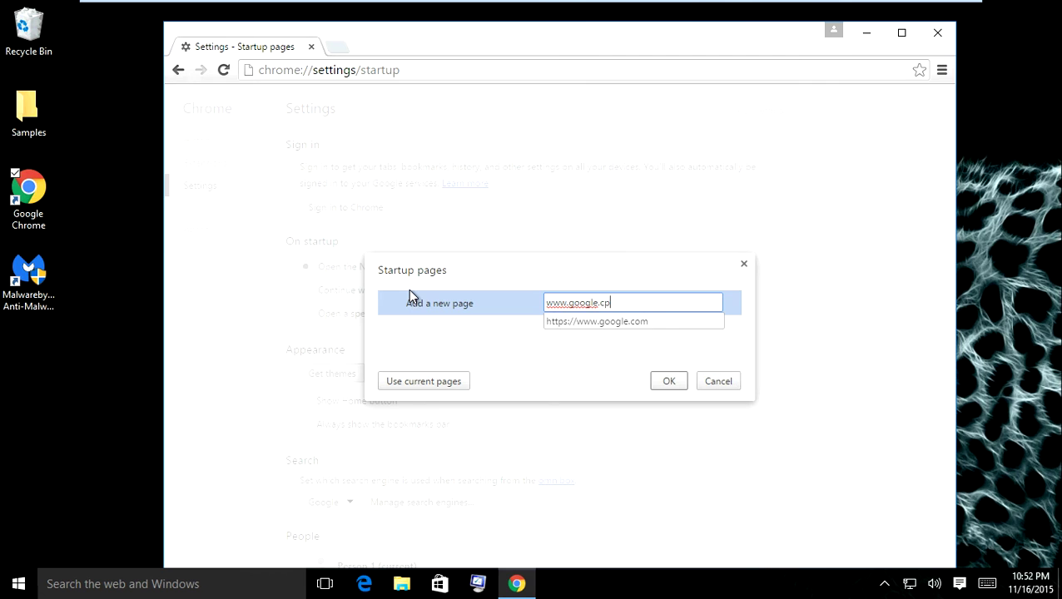
pyautogui.press('BackSpace')
pyautogui.write('om')
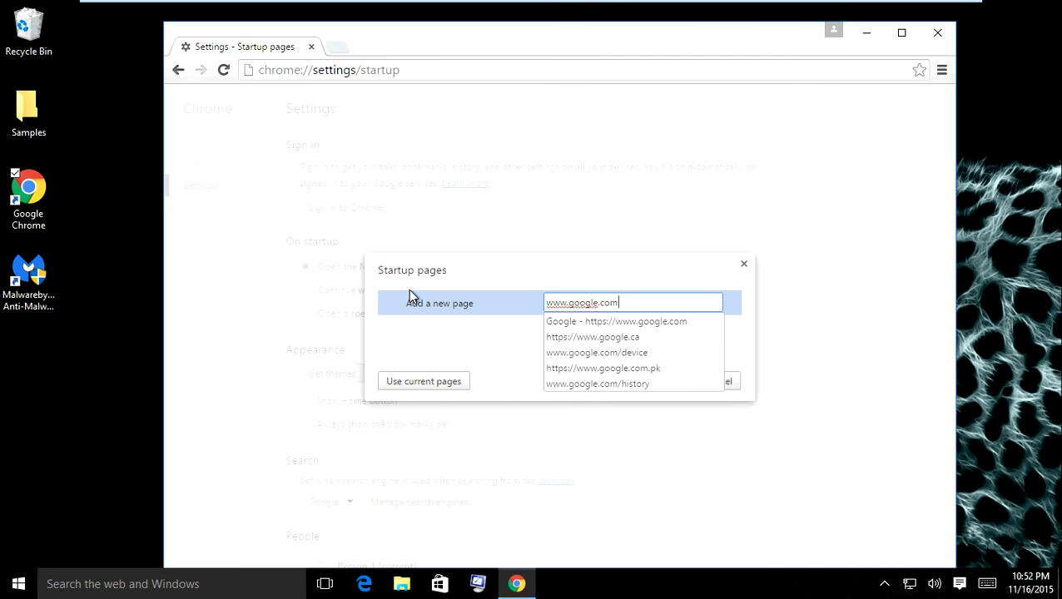
pyautogui.click(596, 320)
pyautogui.click(667, 382)
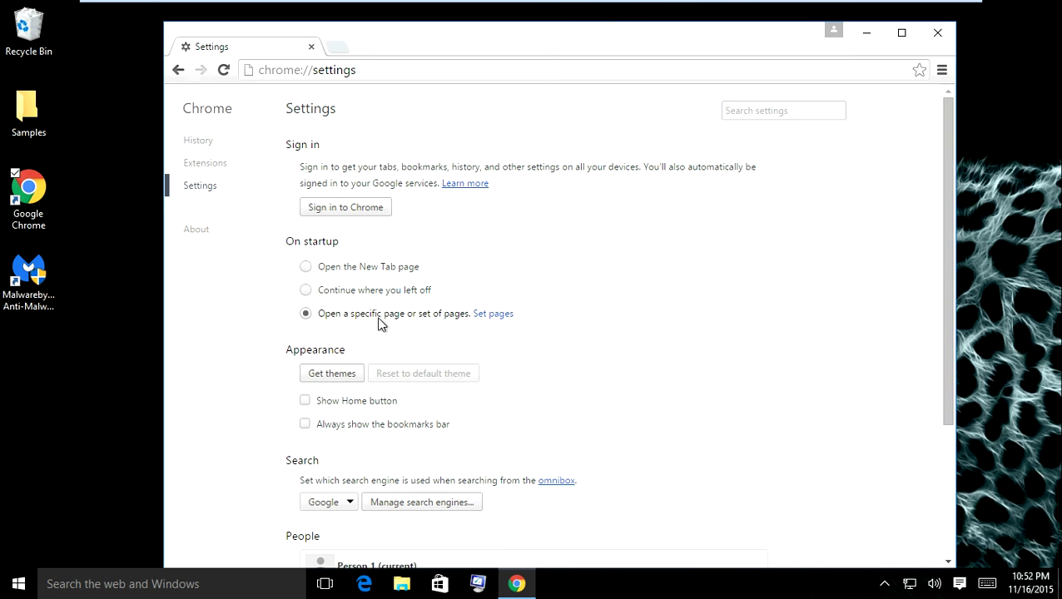
pyautogui.click(937, 33)
pyautogui.doubleClick(43, 192)
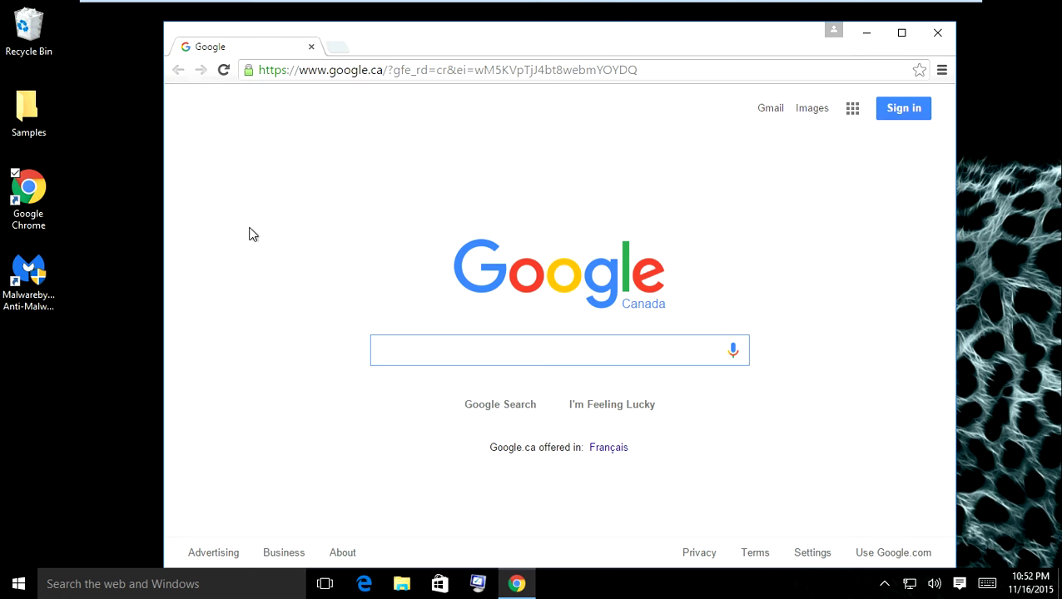
pyautogui.moveTo(525, 34); pyautogui.dragTo(483, 22)
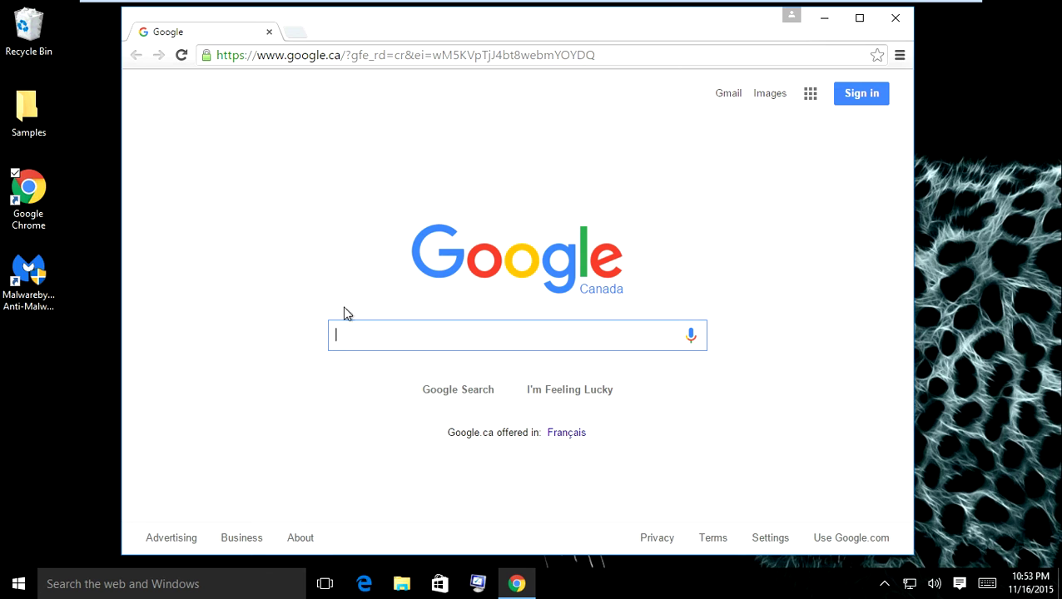
pyautogui.click(904, 24)
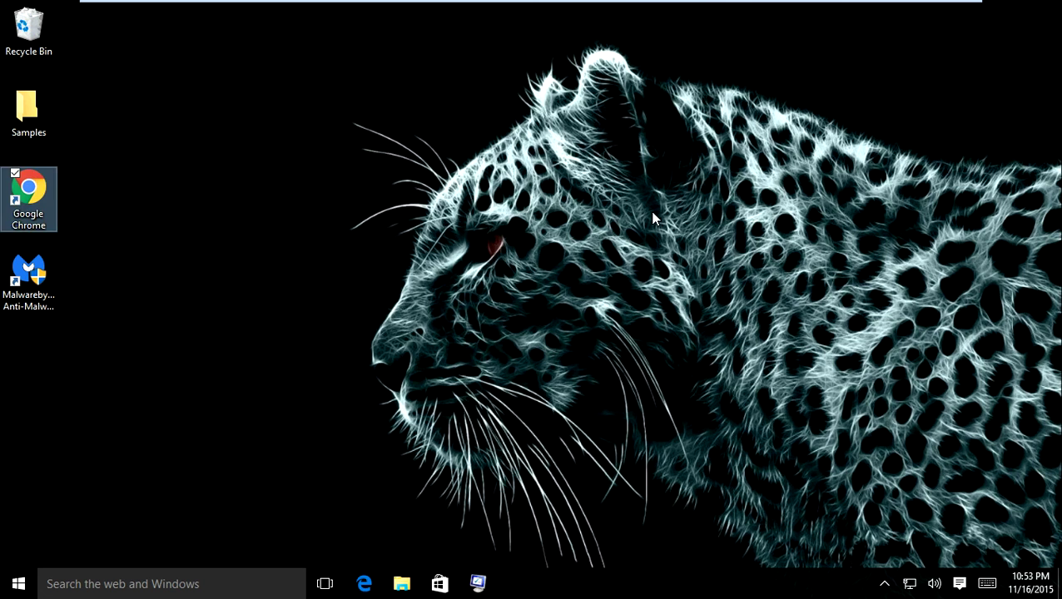
pyautogui.click(652, 217)
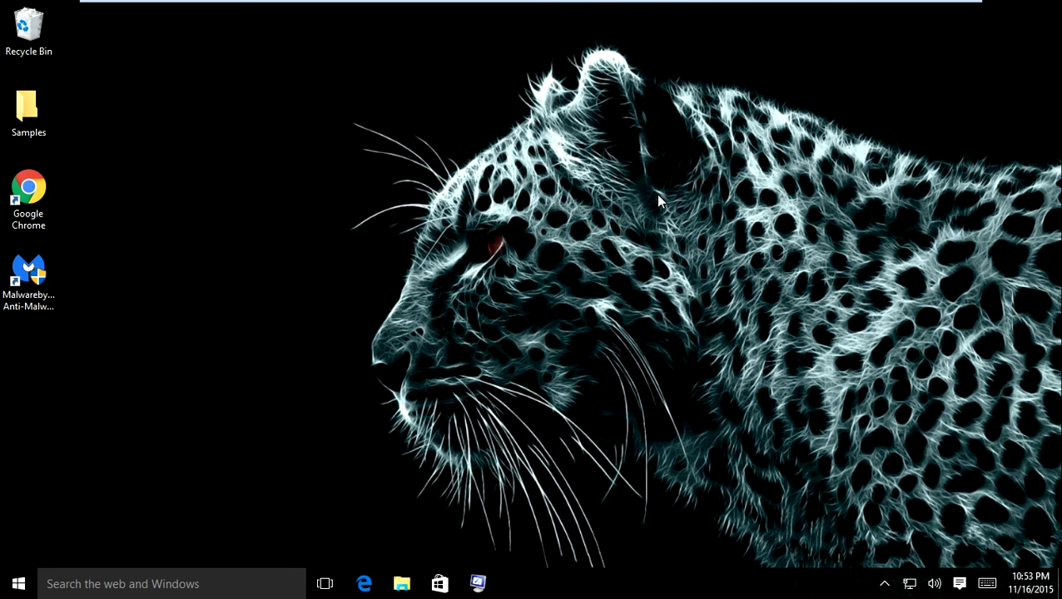
# Open Control Panel from the Start button's right-click system menu
pyautogui.click(10, 588)
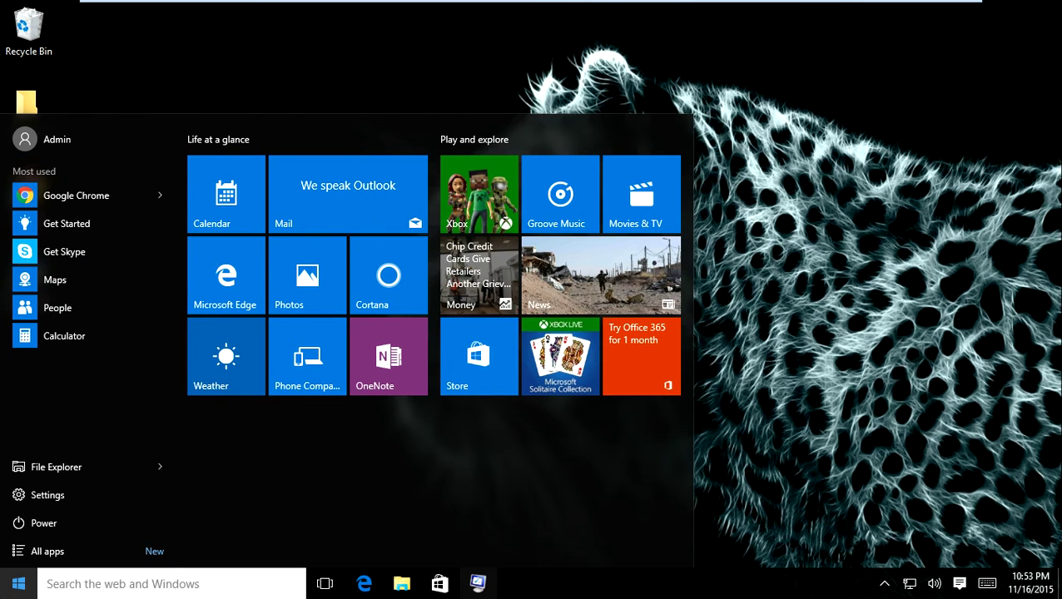
pyautogui.press('Escape')
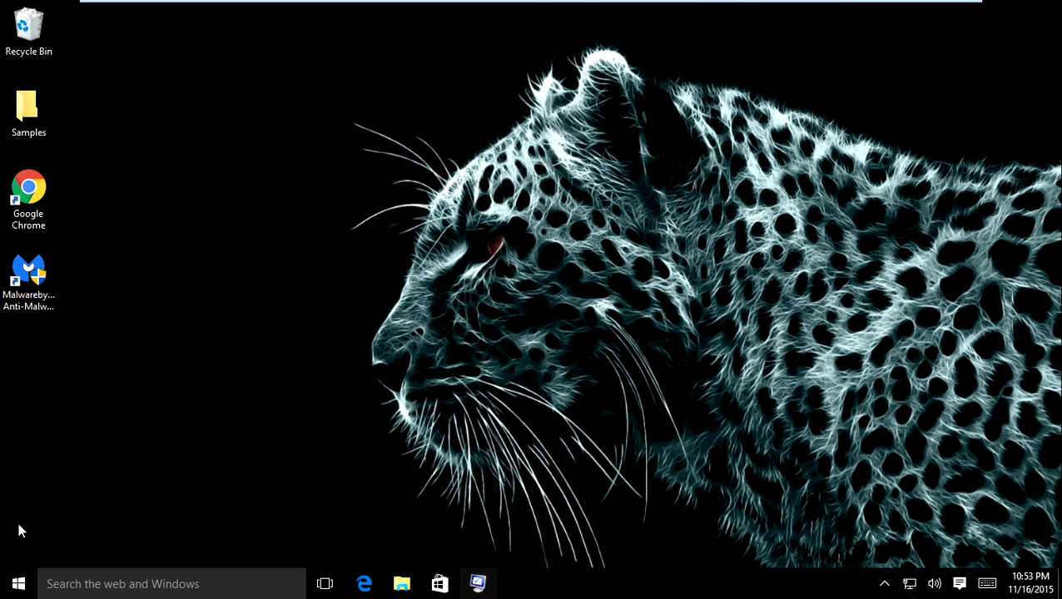
pyautogui.rightClick(22, 586)
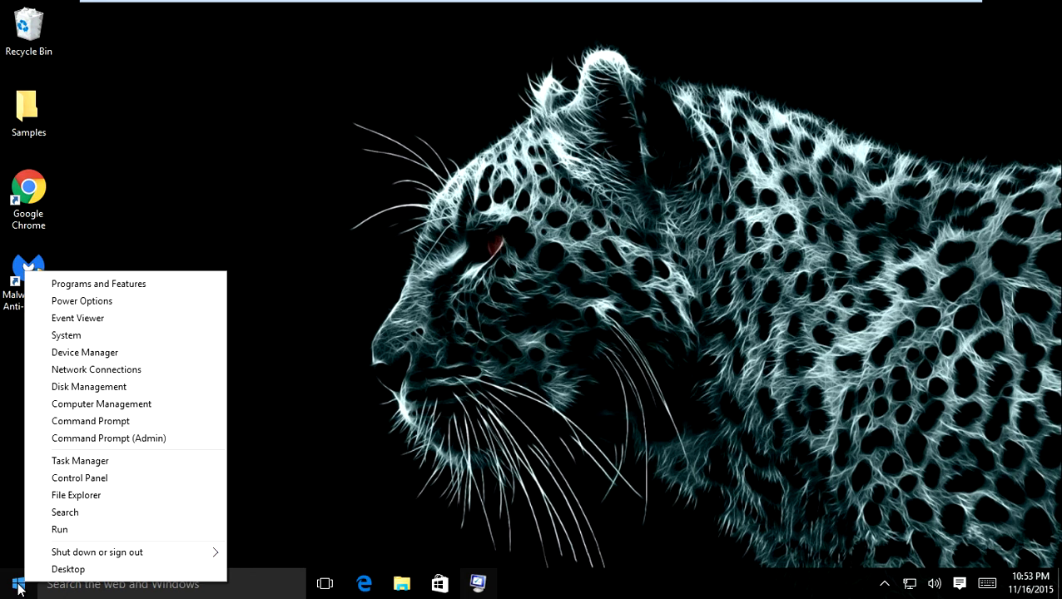
pyautogui.click(79, 479)
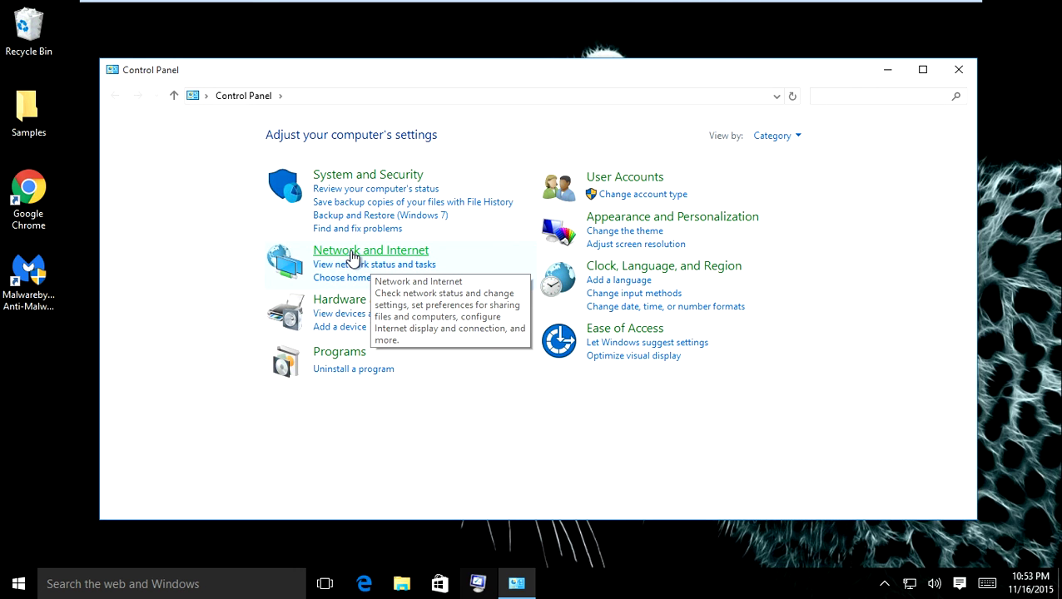
pyautogui.click(346, 251)
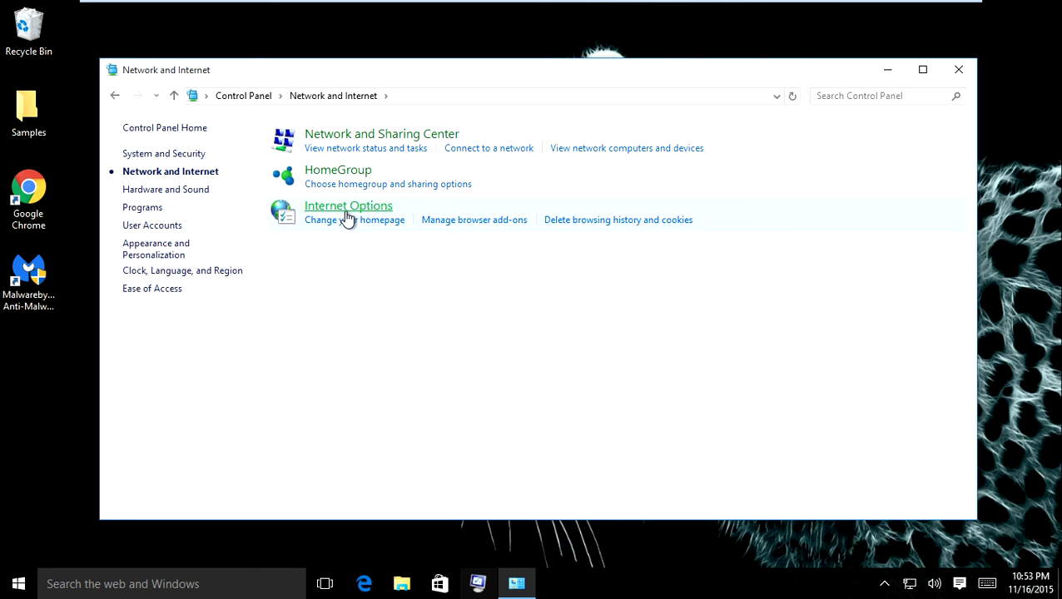
pyautogui.click(345, 210)
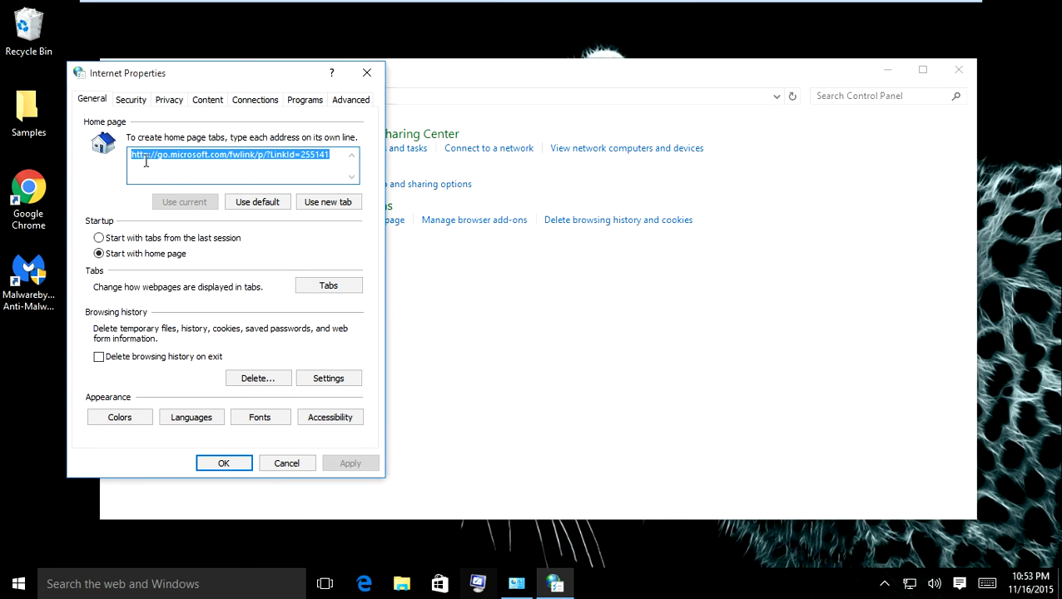
pyautogui.write('www')
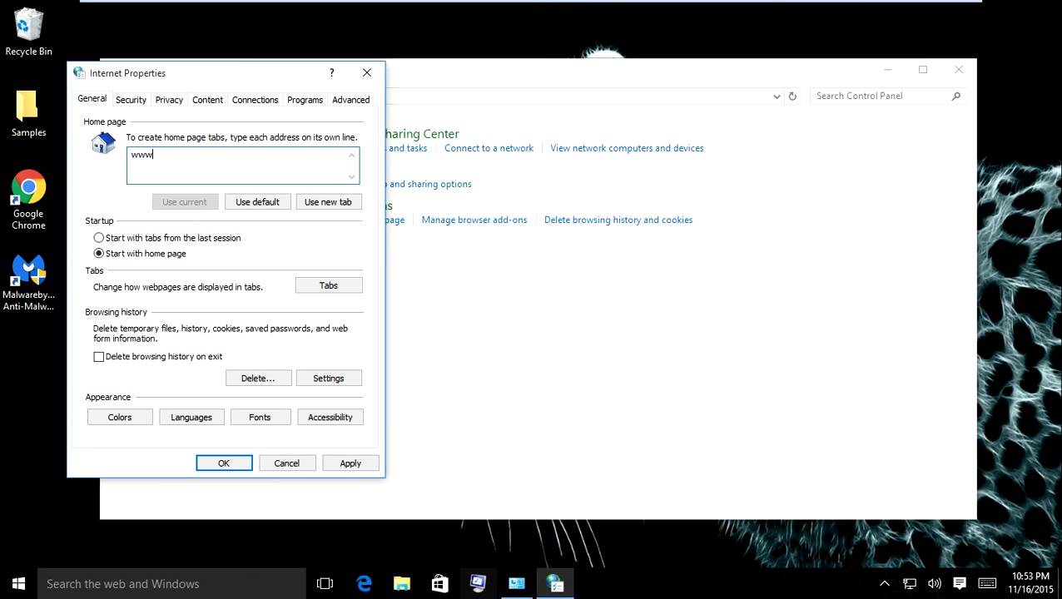
pyautogui.write('.google.com')
pyautogui.click(348, 464)
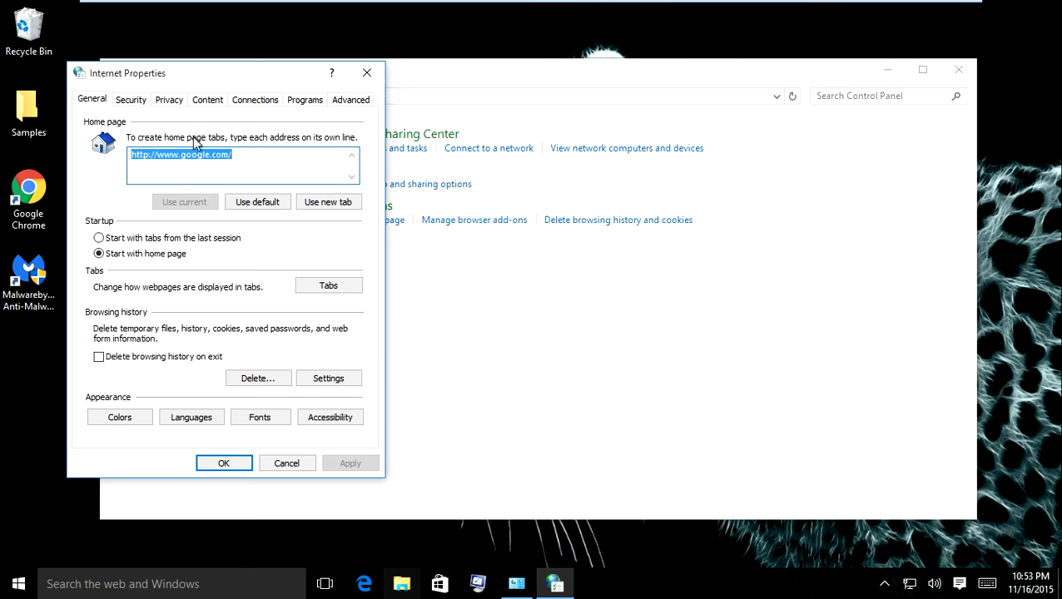
pyautogui.click(233, 160)
pyautogui.moveTo(135, 155); pyautogui.dragTo(300, 164)
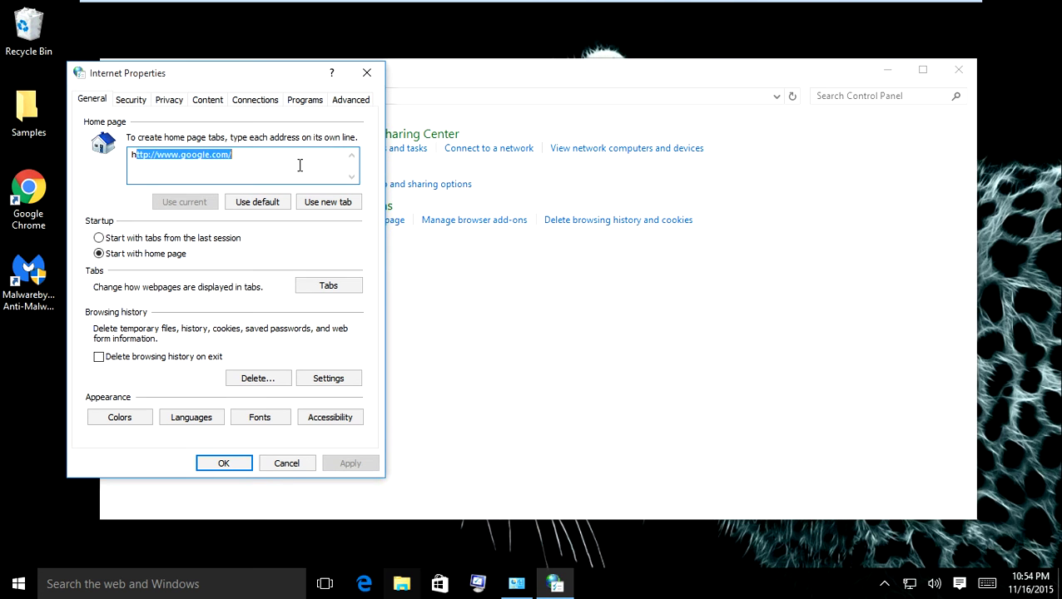
# Keep the LAN proxy server and automatic configuration script turned off, then view Advanced settings
pyautogui.click(260, 104)
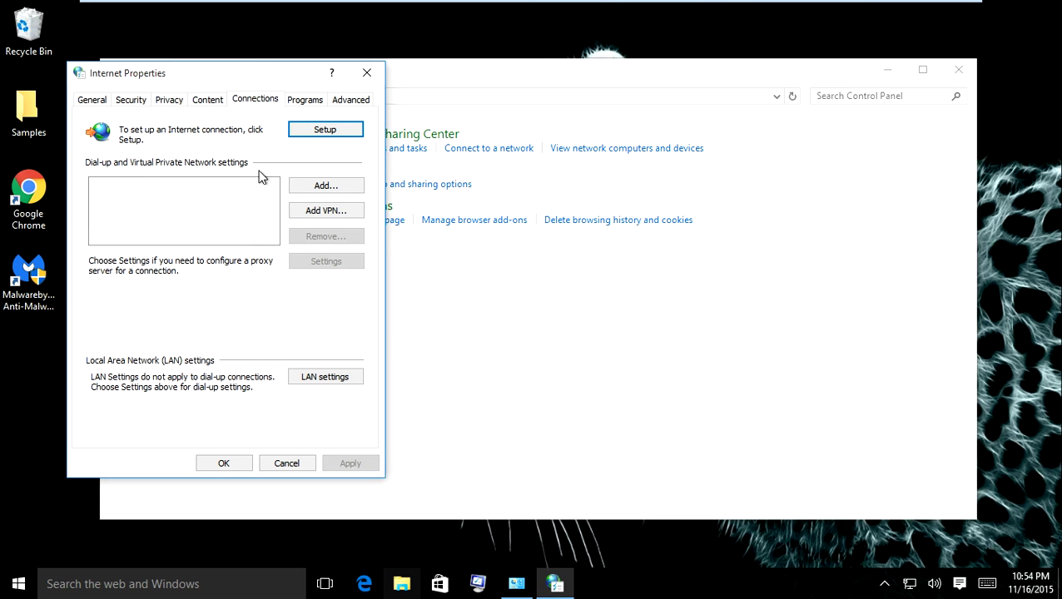
pyautogui.click(315, 376)
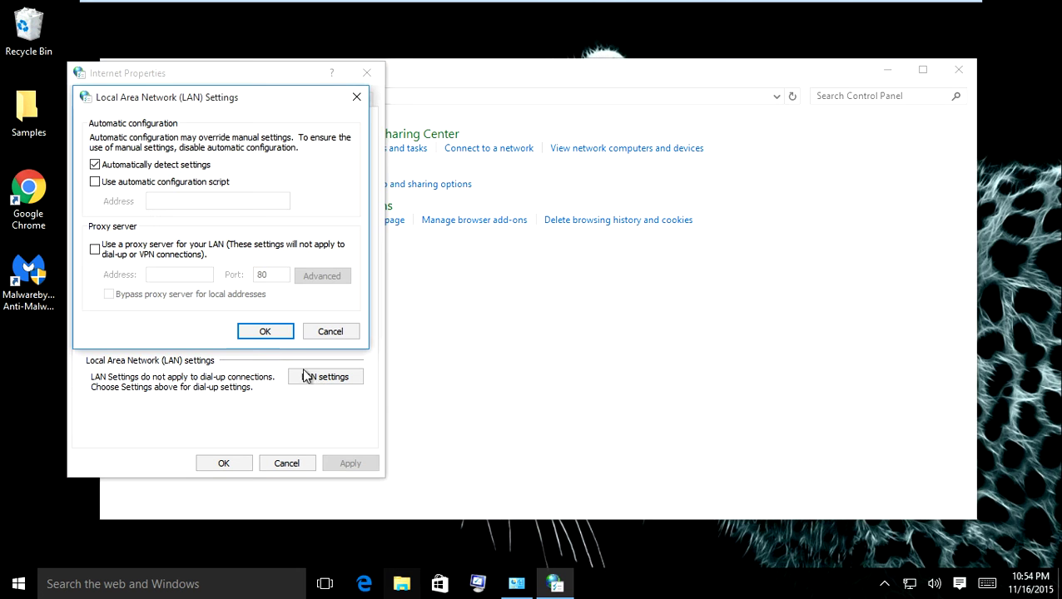
pyautogui.click(117, 183)
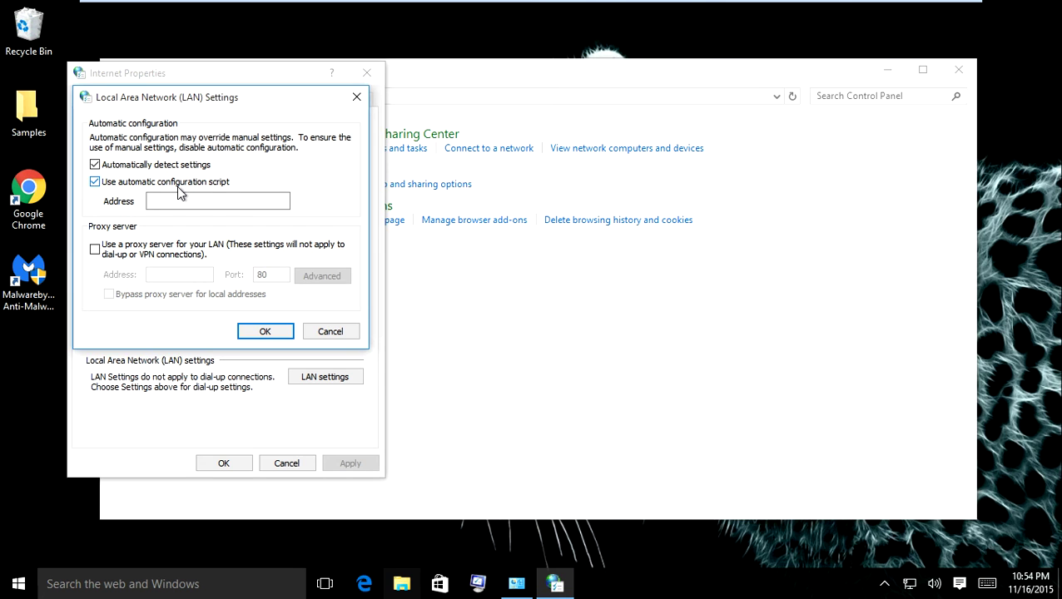
pyautogui.click(108, 252)
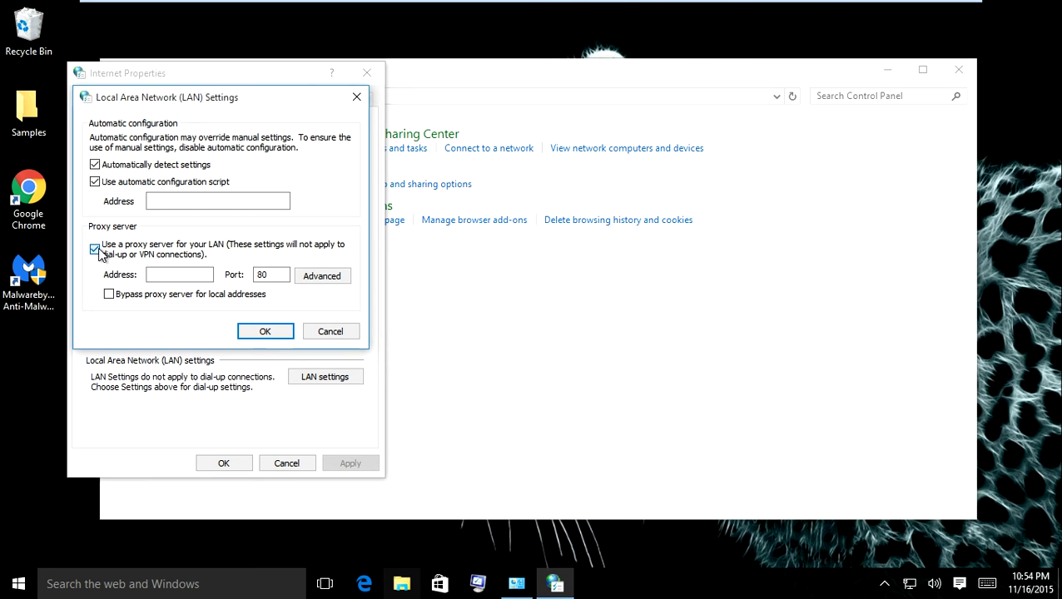
pyautogui.click(96, 250)
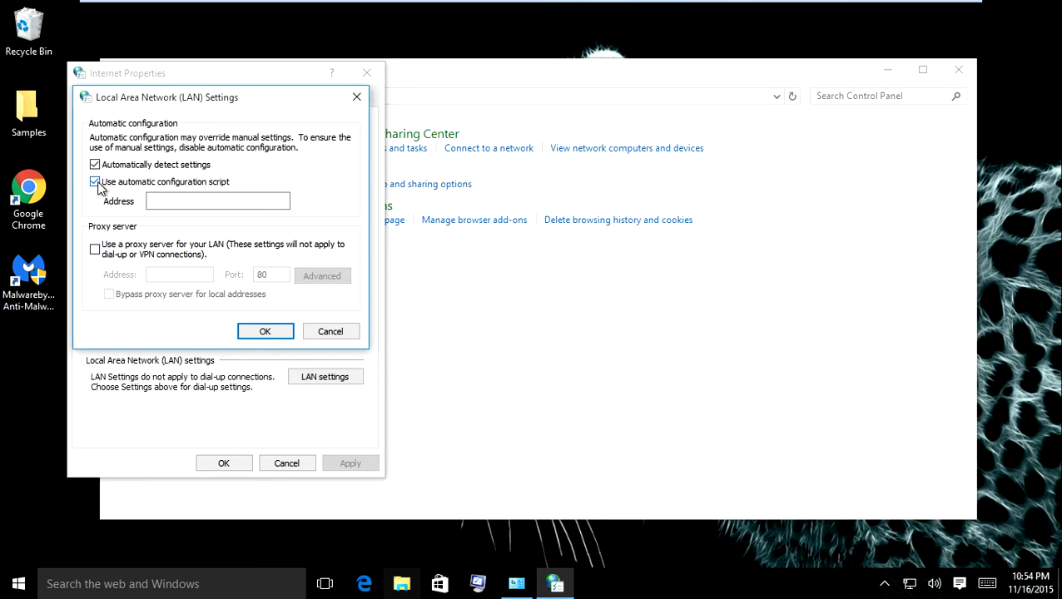
pyautogui.click(95, 183)
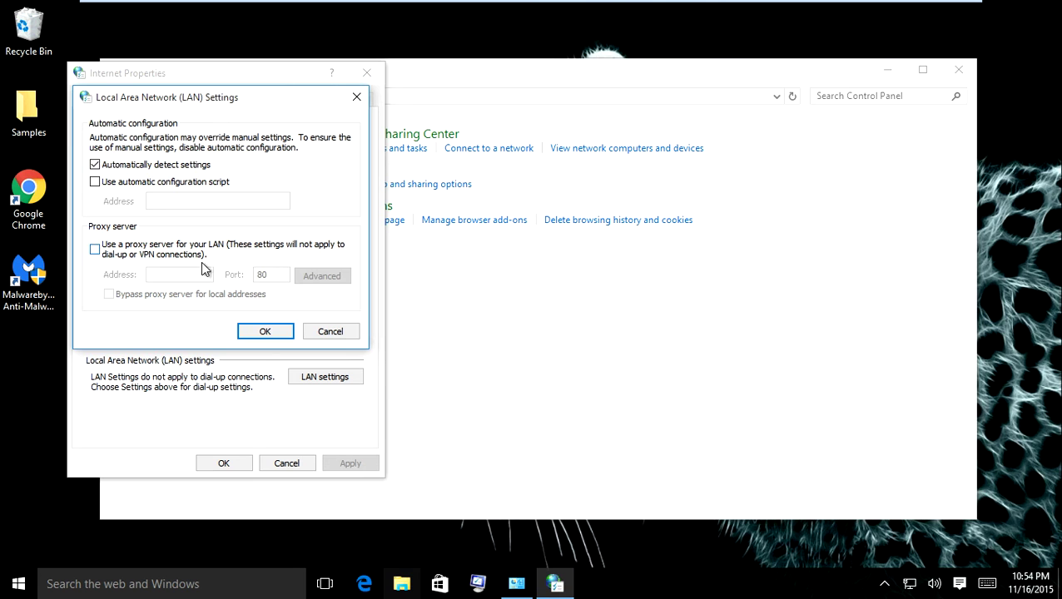
pyautogui.click(248, 333)
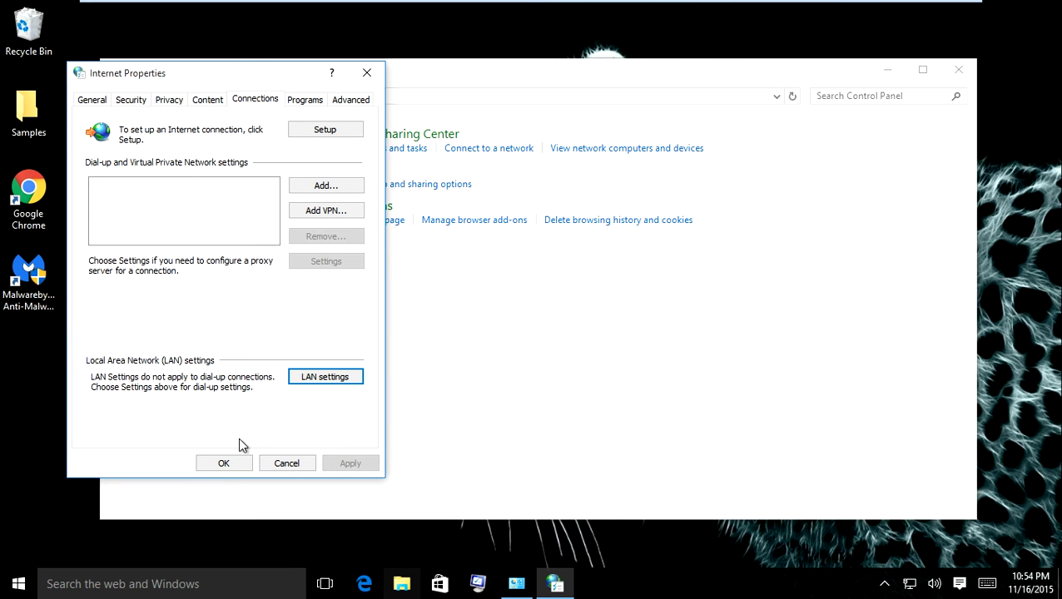
pyautogui.click(358, 104)
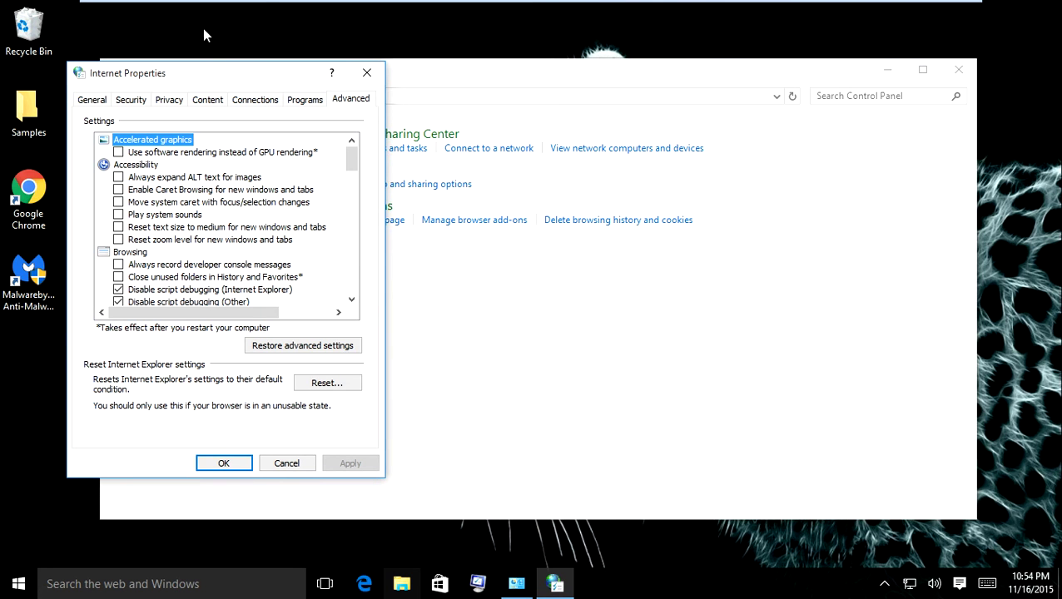
# Restore Internet Explorer's advanced settings and reset everything, deleting personal settings
pyautogui.click(276, 346)
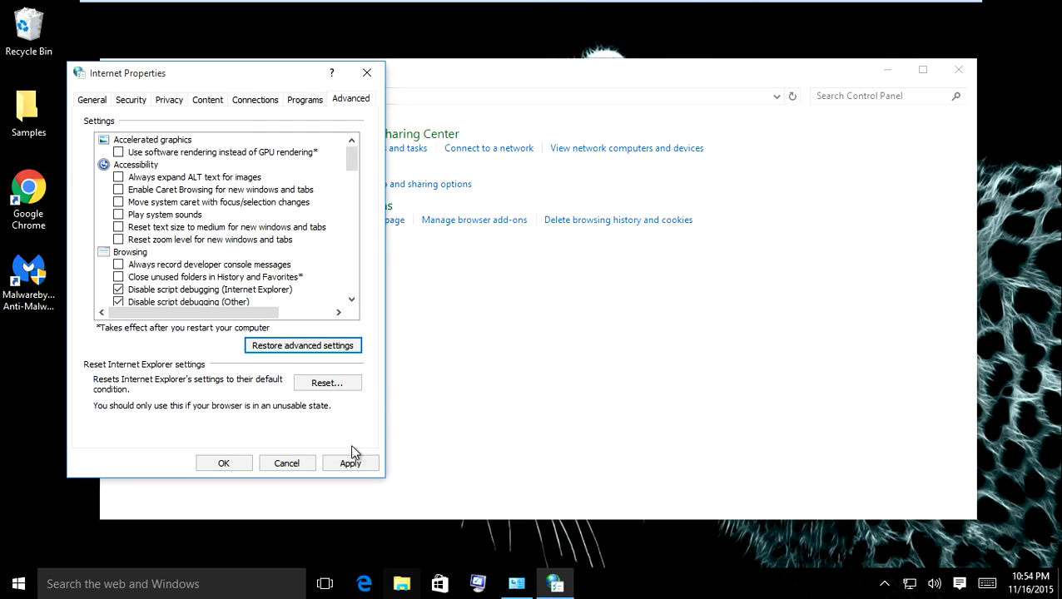
pyautogui.click(304, 379)
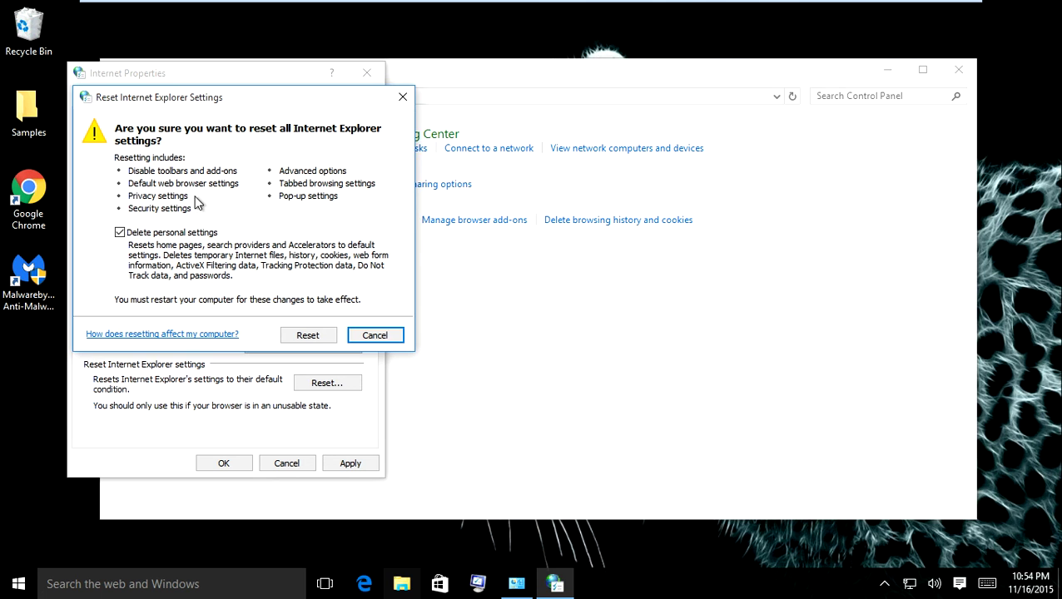
pyautogui.click(311, 337)
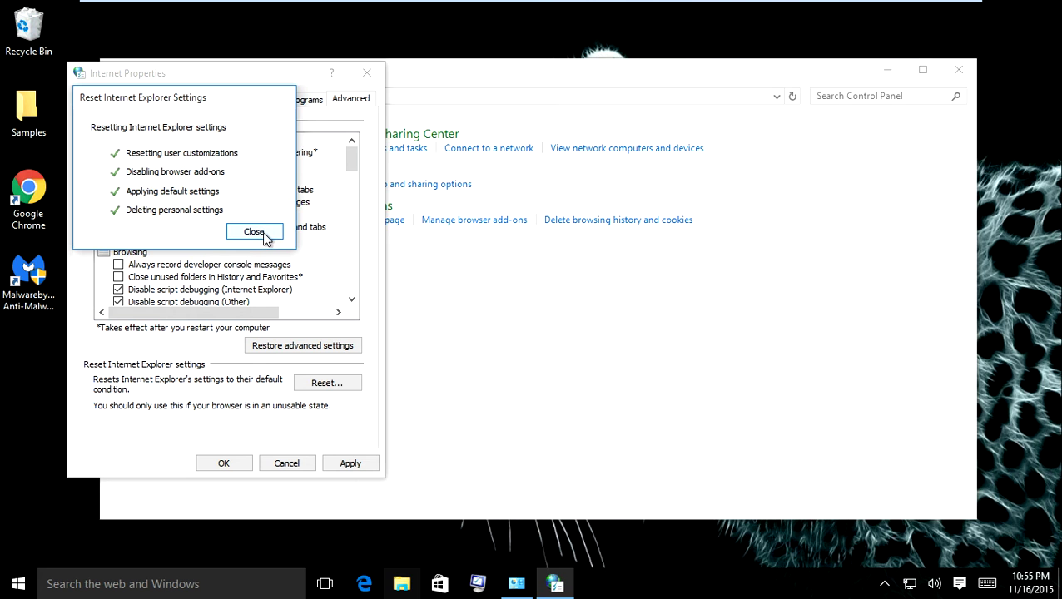
pyautogui.click(254, 233)
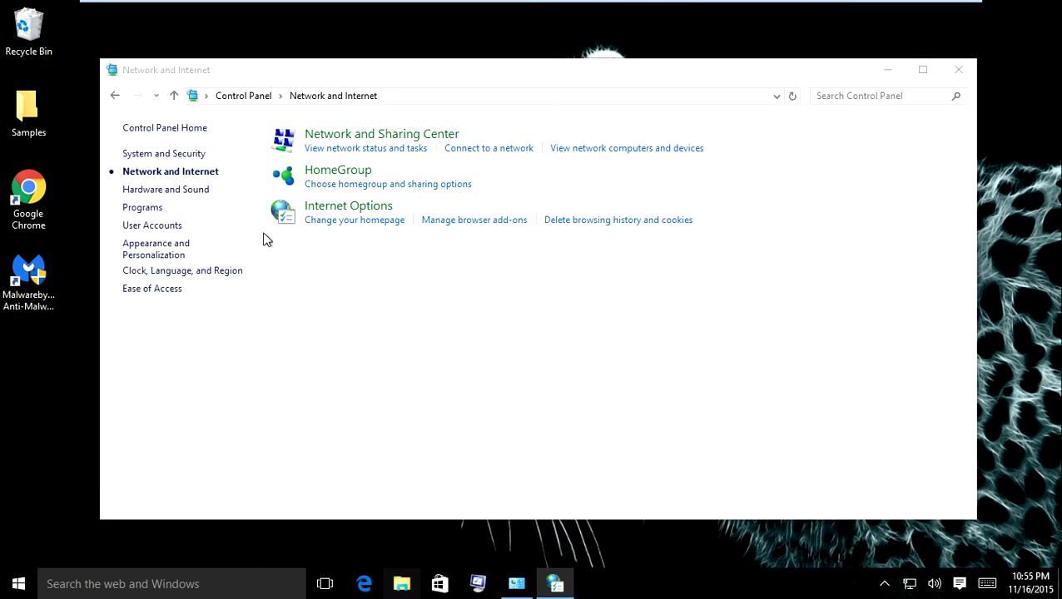
# Close Control Panel, reopen Chrome to confirm Google Canada loads, then close it
pyautogui.click(948, 71)
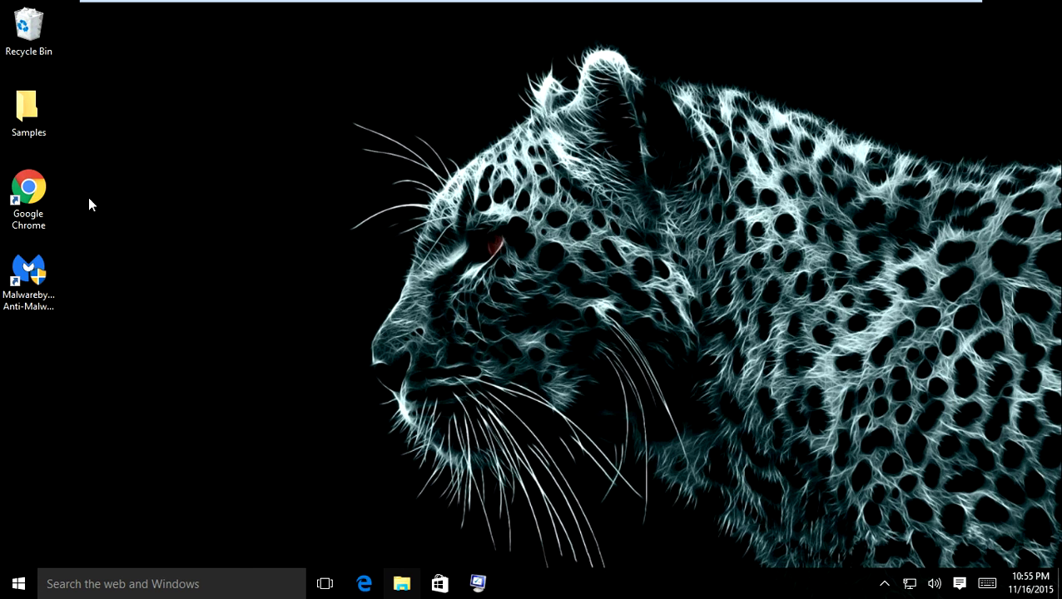
pyautogui.click(25, 197)
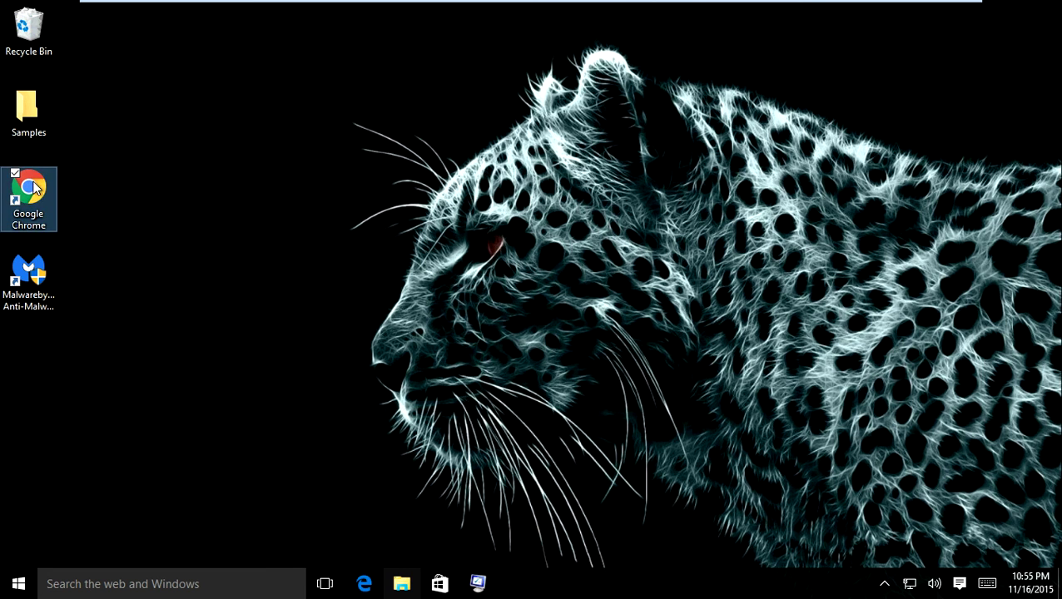
pyautogui.click(256, 282)
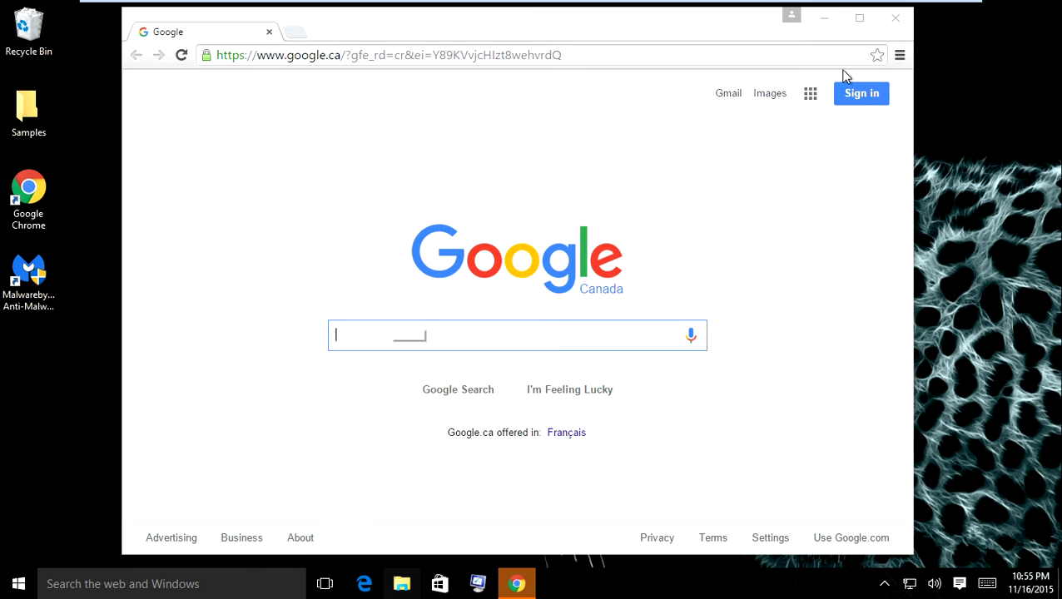
pyautogui.click(897, 20)
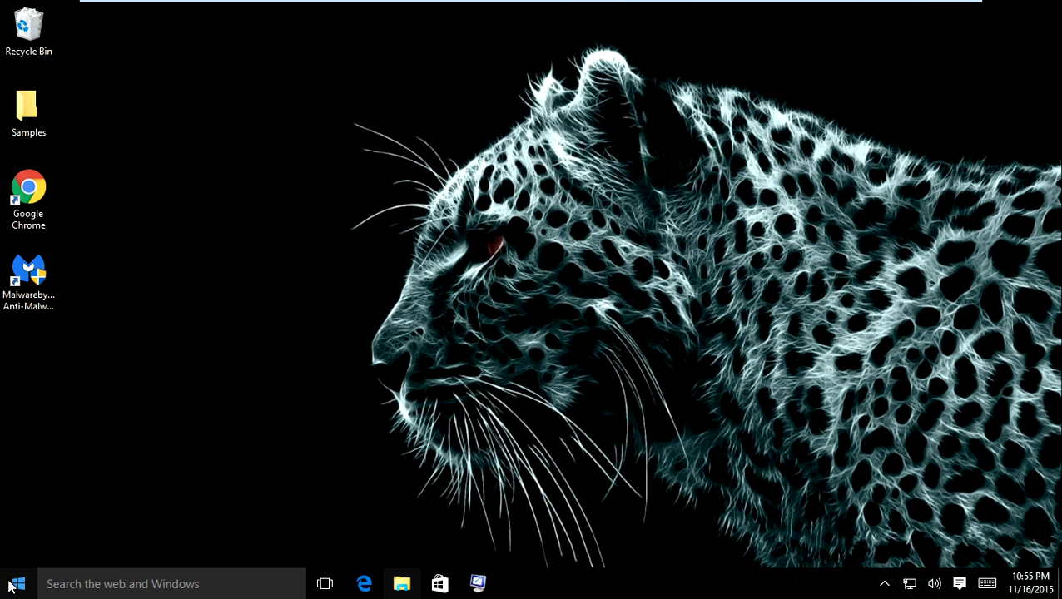
pyautogui.click(121, 574)
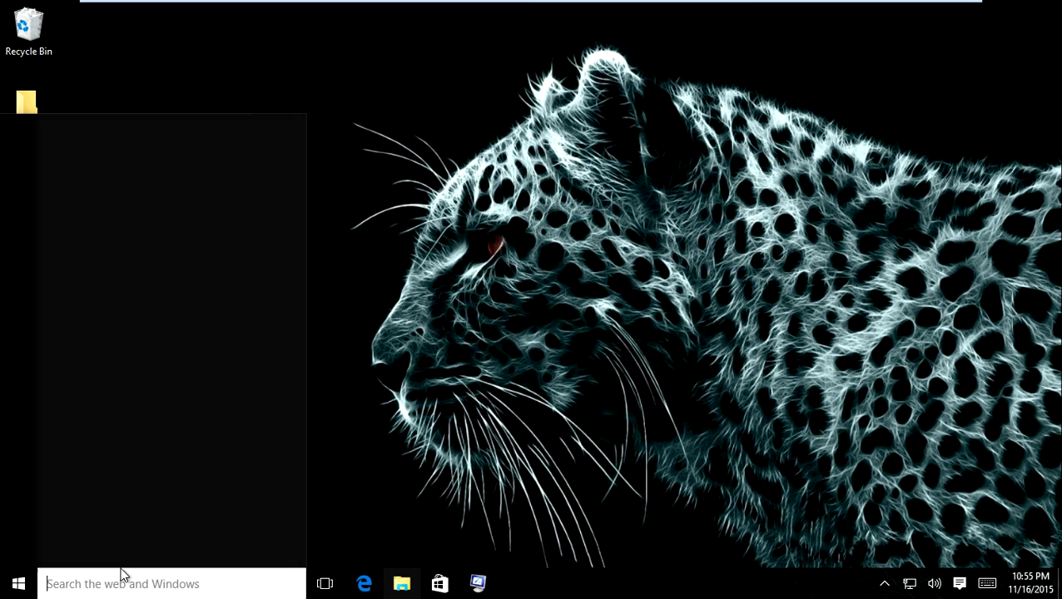
pyautogui.write('in')
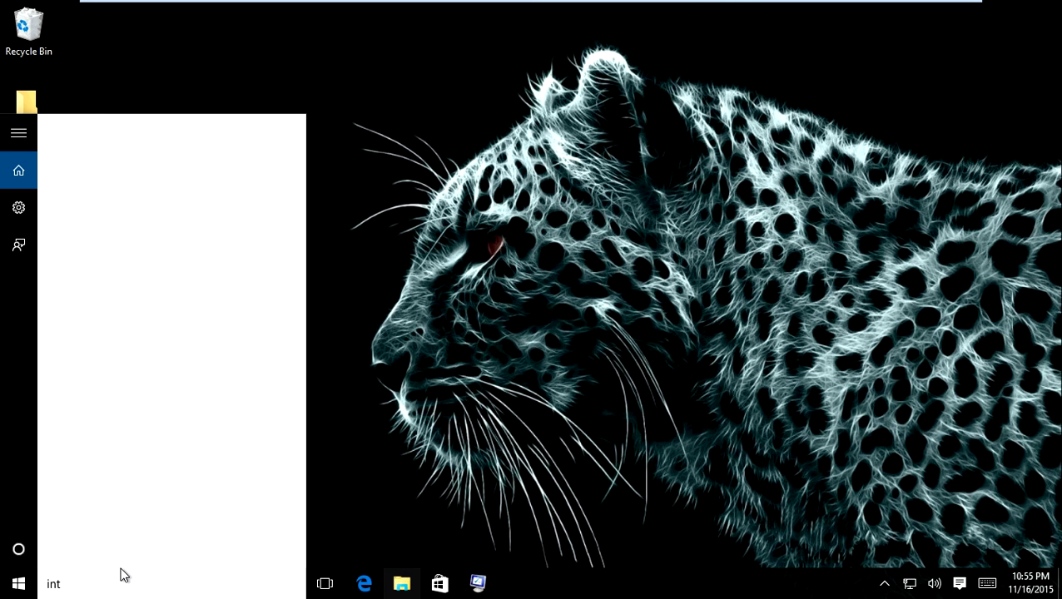
pyautogui.write('ternet')
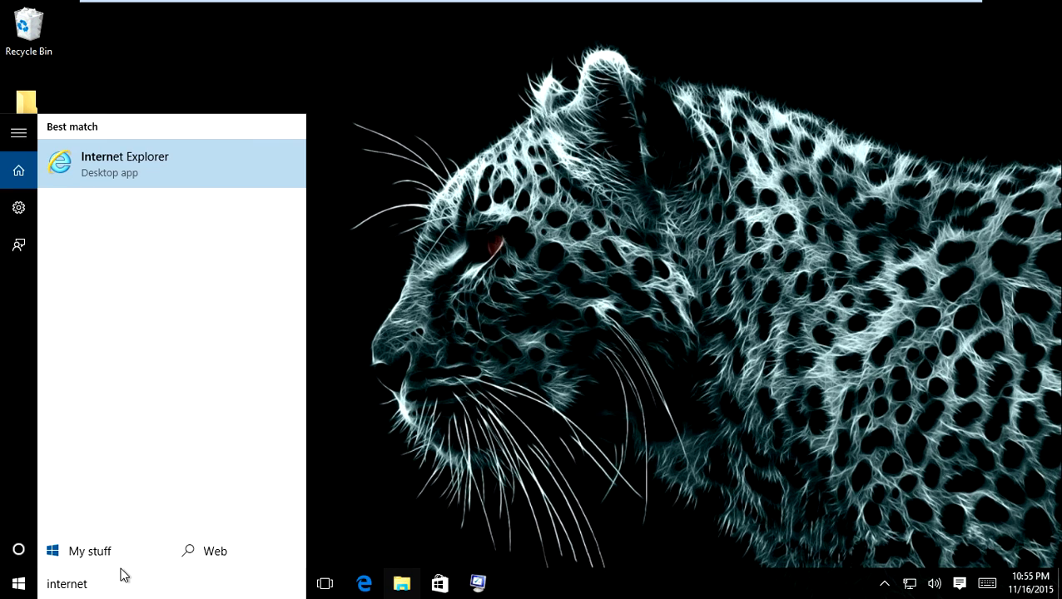
pyautogui.click(140, 160)
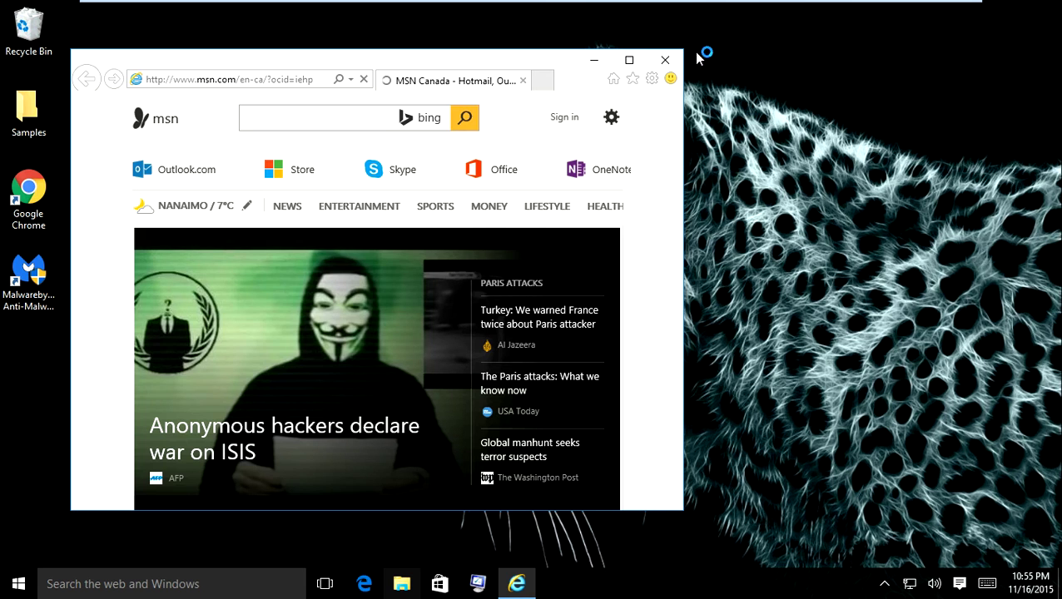
pyautogui.click(676, 58)
pyautogui.click(373, 295)
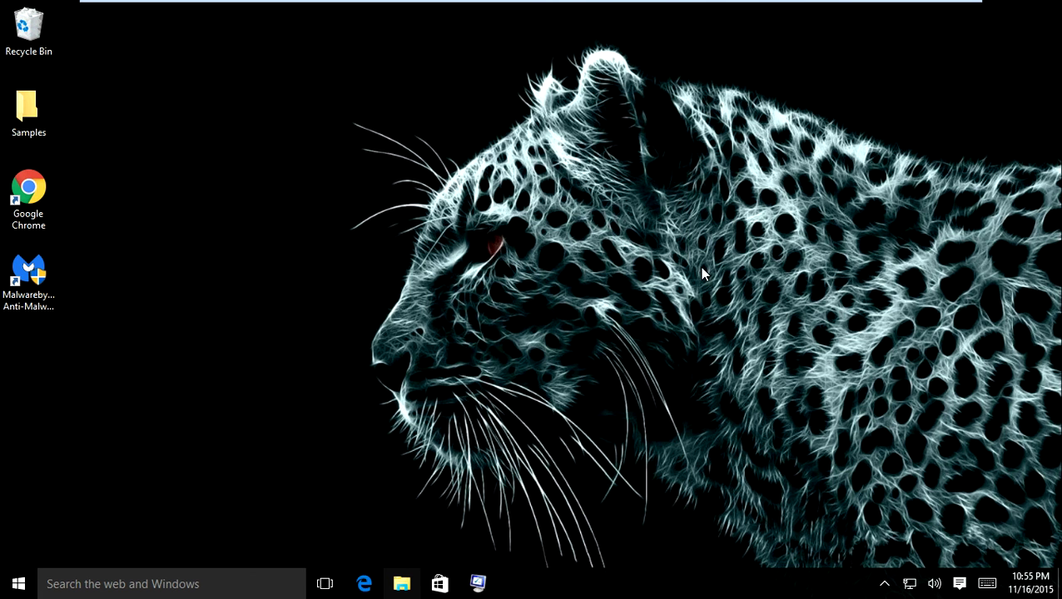
pyautogui.click(911, 587)
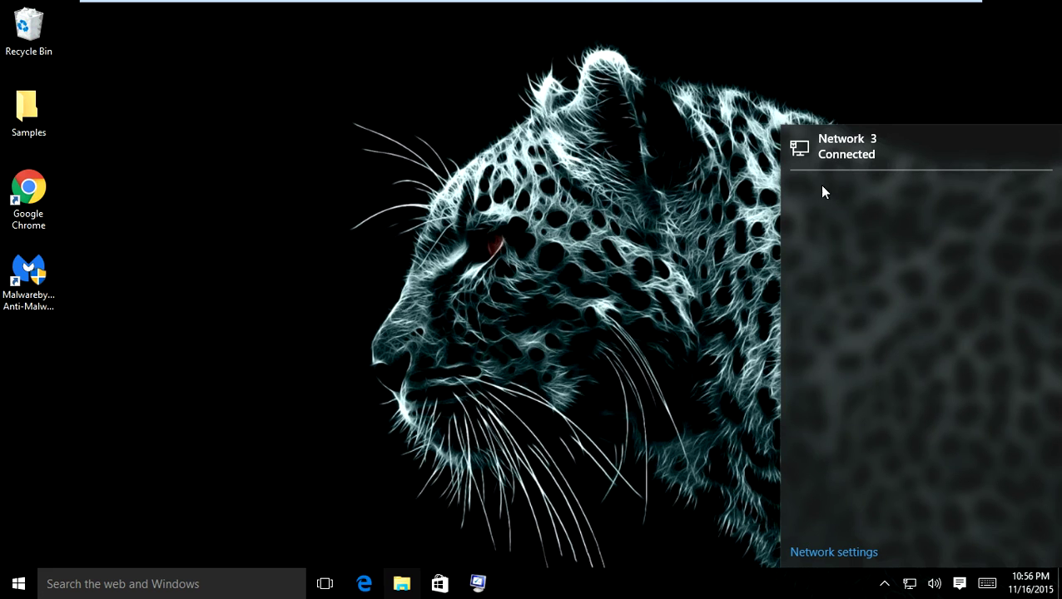
pyautogui.click(353, 234)
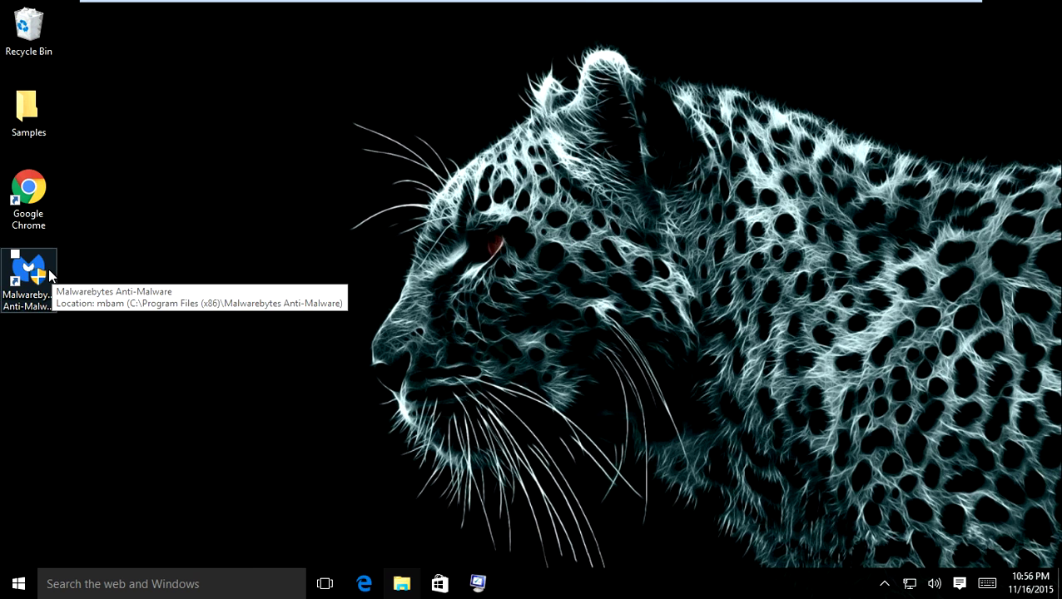
# Search Google for hostsxpert in Chrome and open the MajorGeeks HostsXpert download result
pyautogui.doubleClick(37, 189)
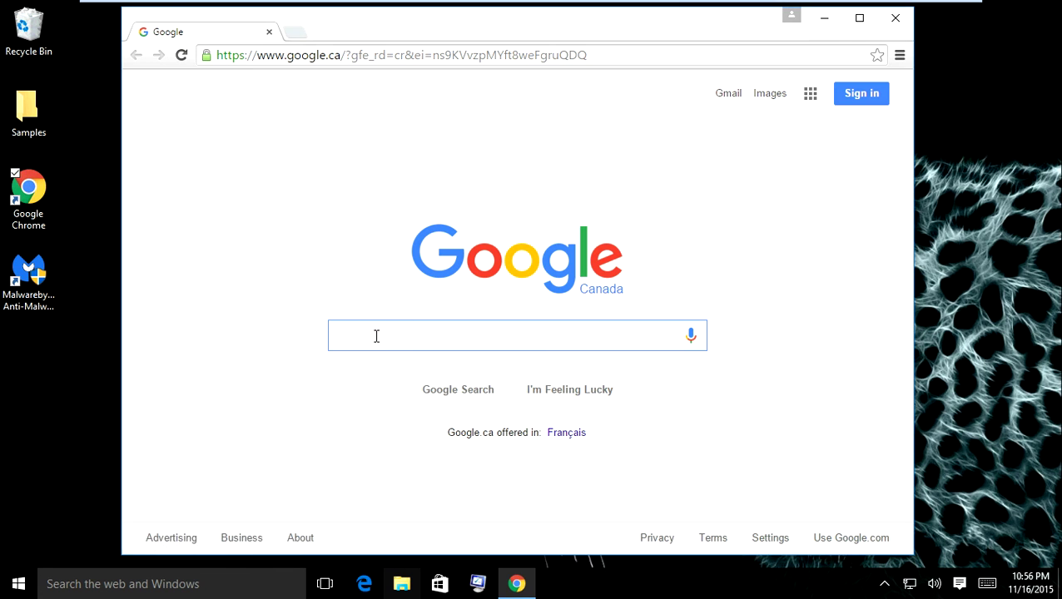
pyautogui.write('Hostexpl')
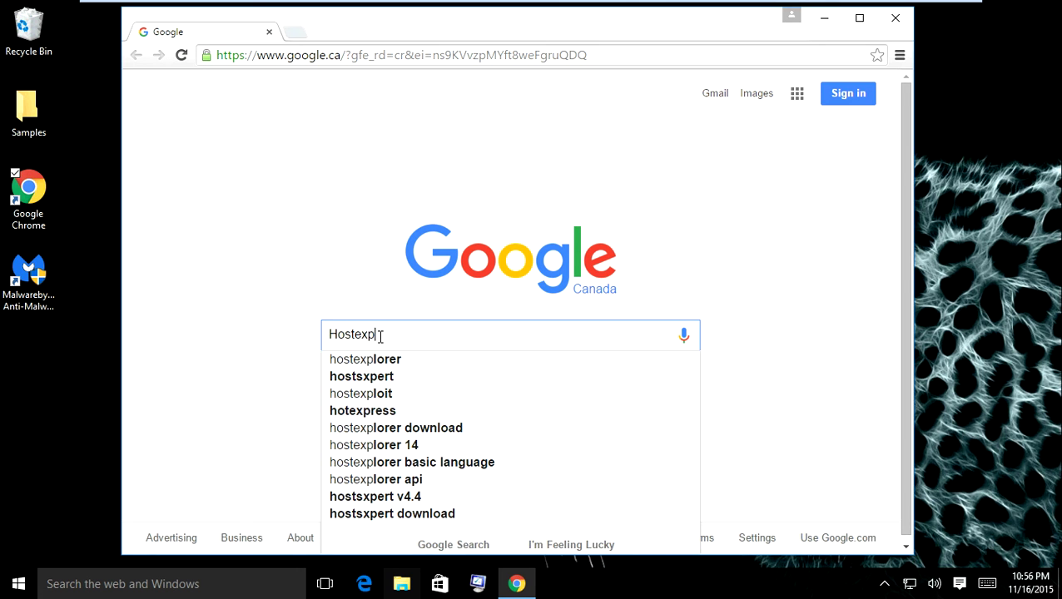
pyautogui.press('BackSpace')
pyautogui.write('ert')
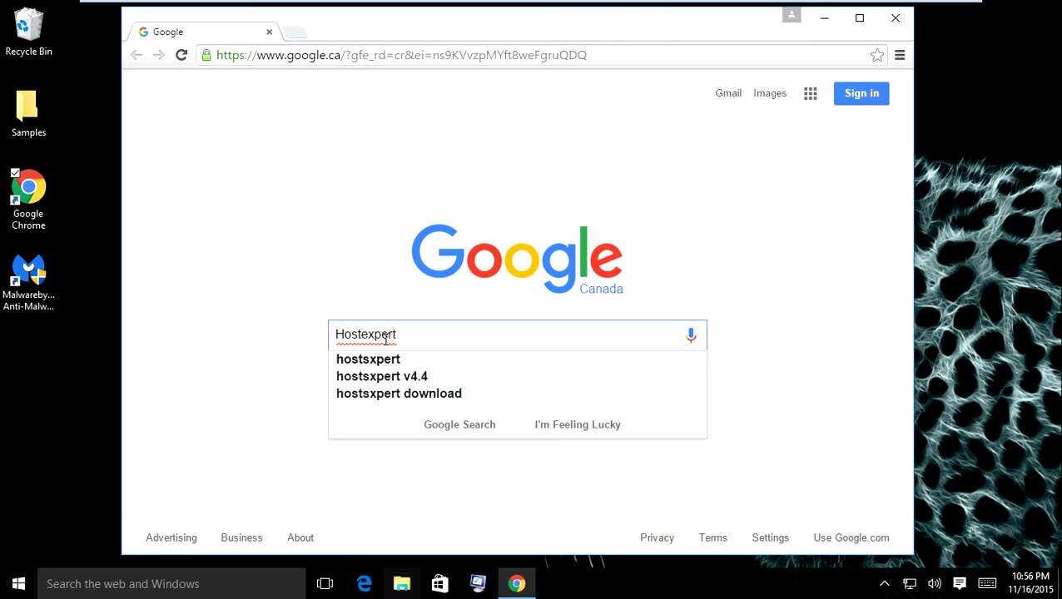
pyautogui.click(367, 360)
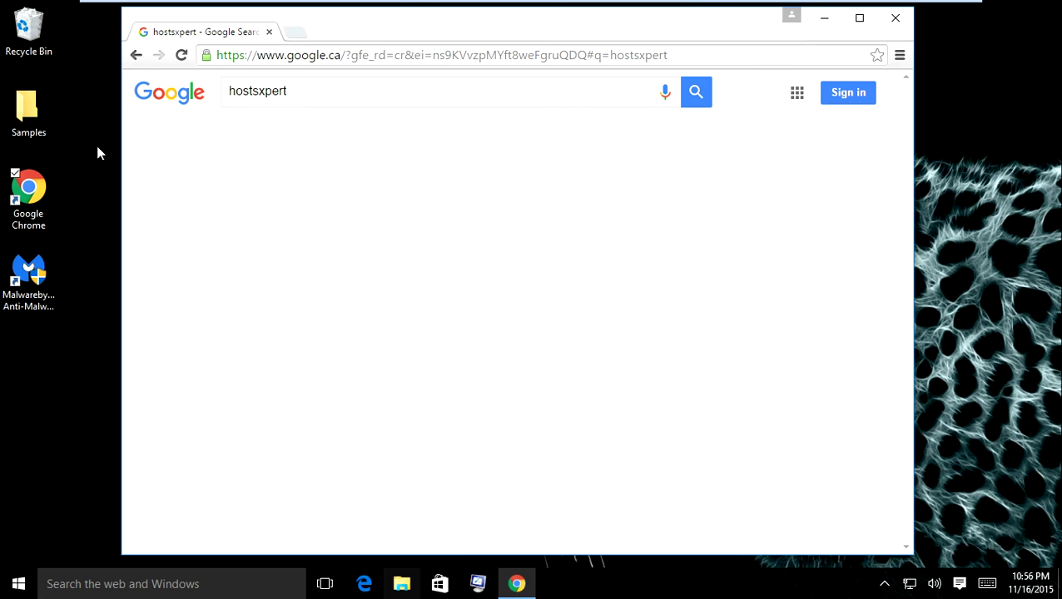
pyautogui.click(261, 214)
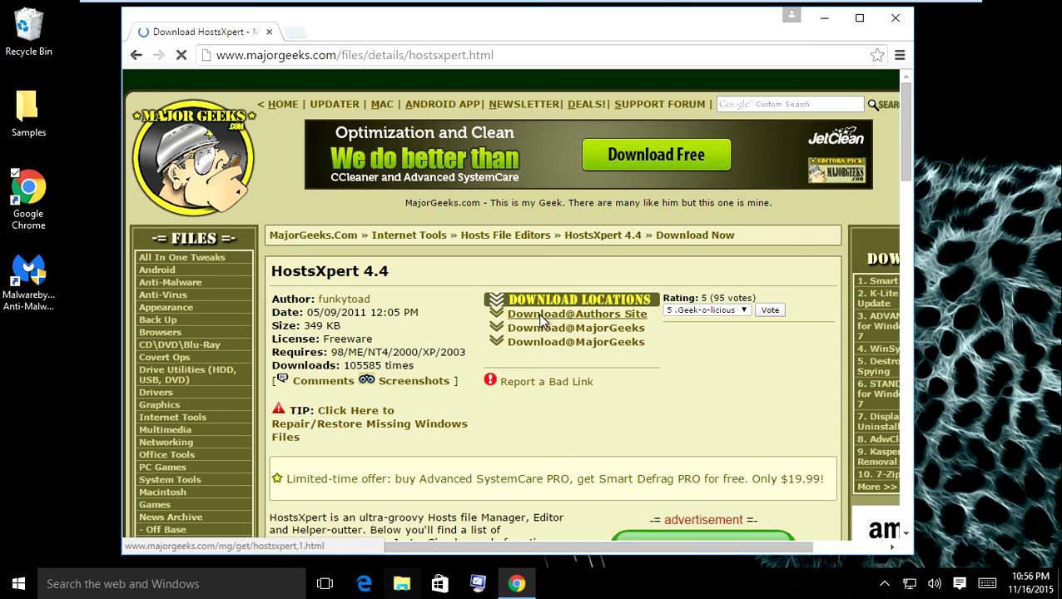
# Try downloading HostsXpert from the author's site, then back out of the 404 pages to the results
pyautogui.click(541, 315)
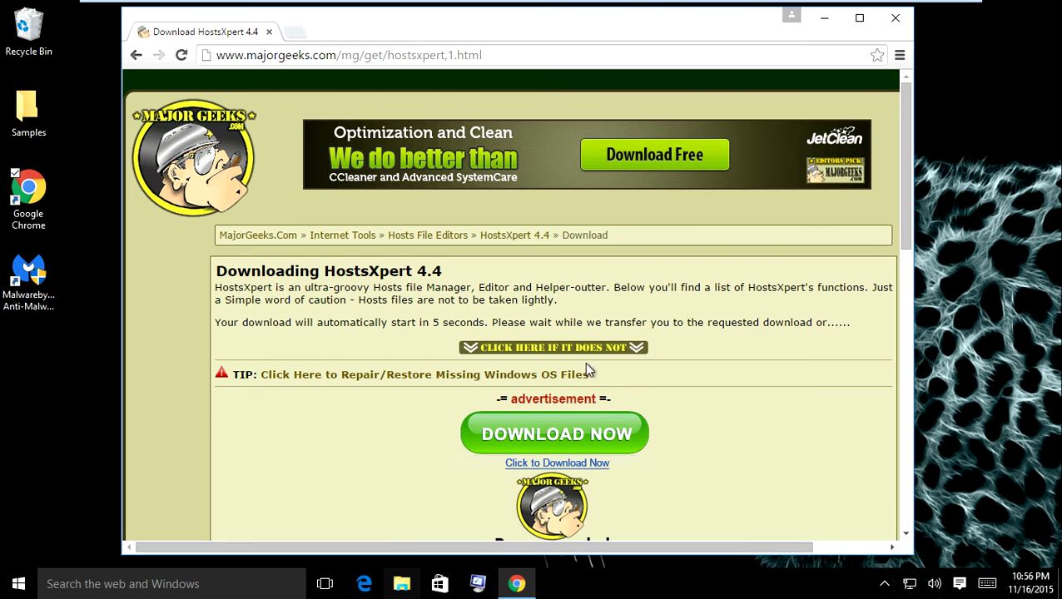
pyautogui.click(531, 348)
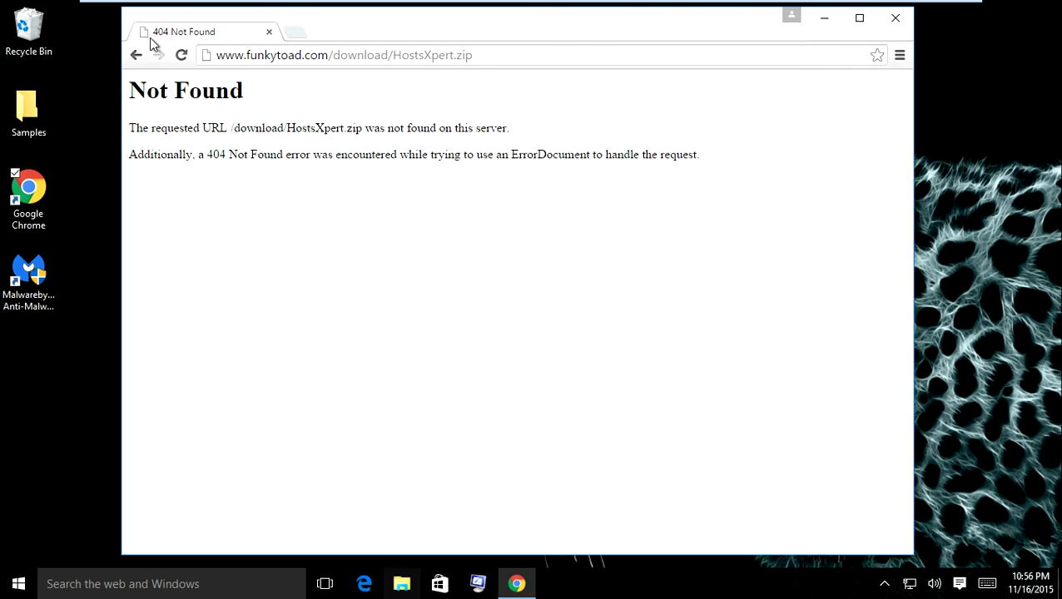
pyautogui.click(145, 55)
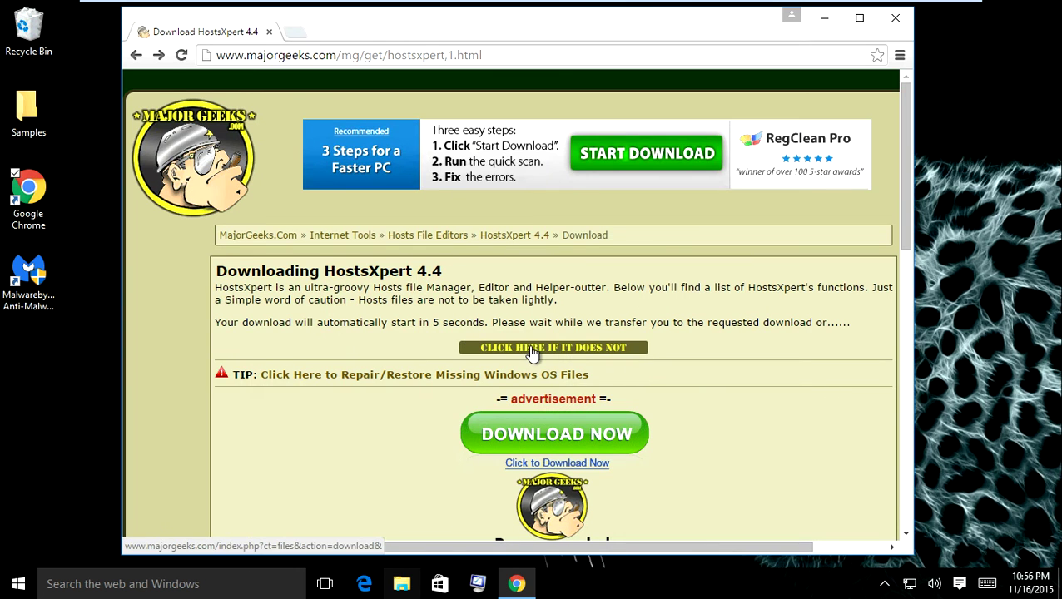
pyautogui.click(531, 349)
pyautogui.click(137, 55)
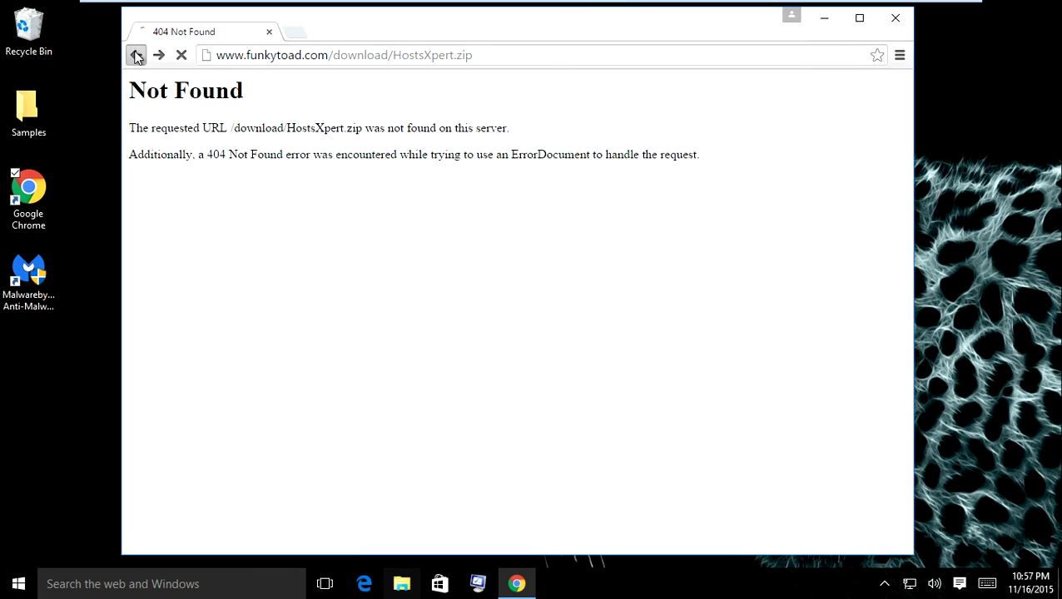
pyautogui.click(136, 55)
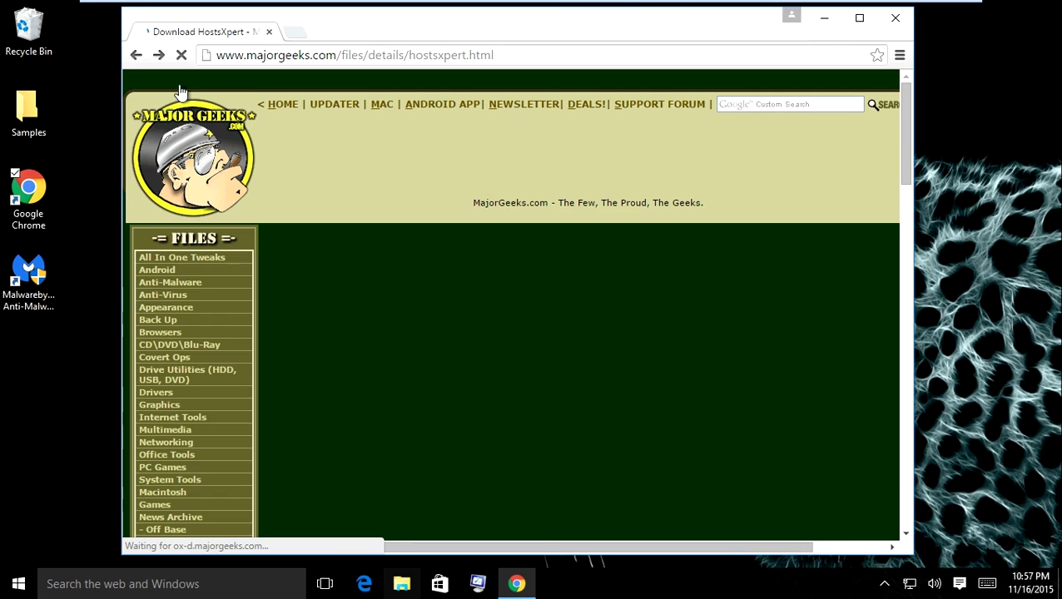
pyautogui.click(136, 55)
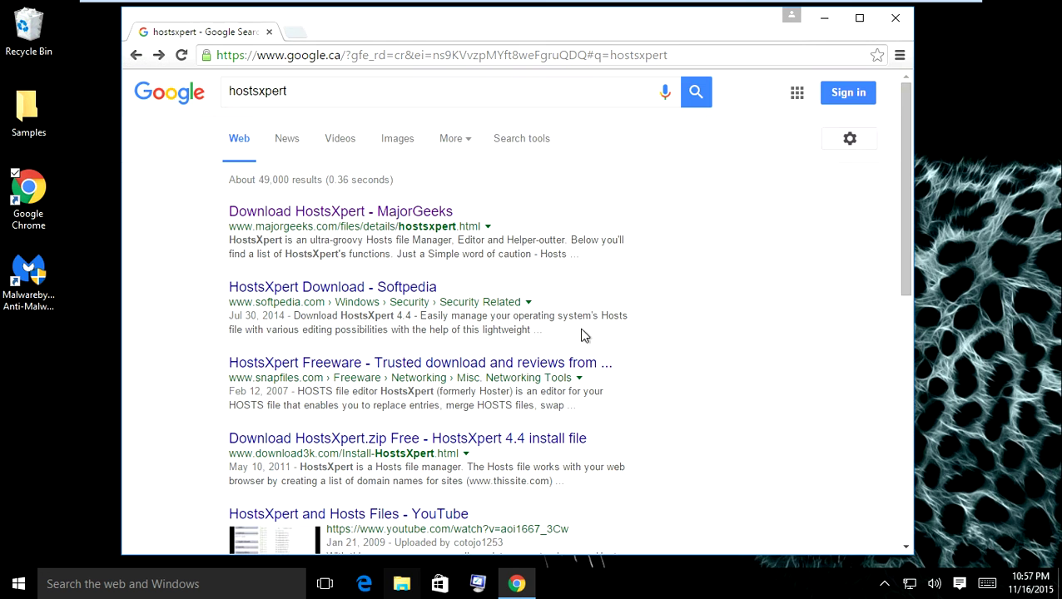
# Download HostsXpert (1).zip from the MajorGeeks mirror
pyautogui.click(339, 212)
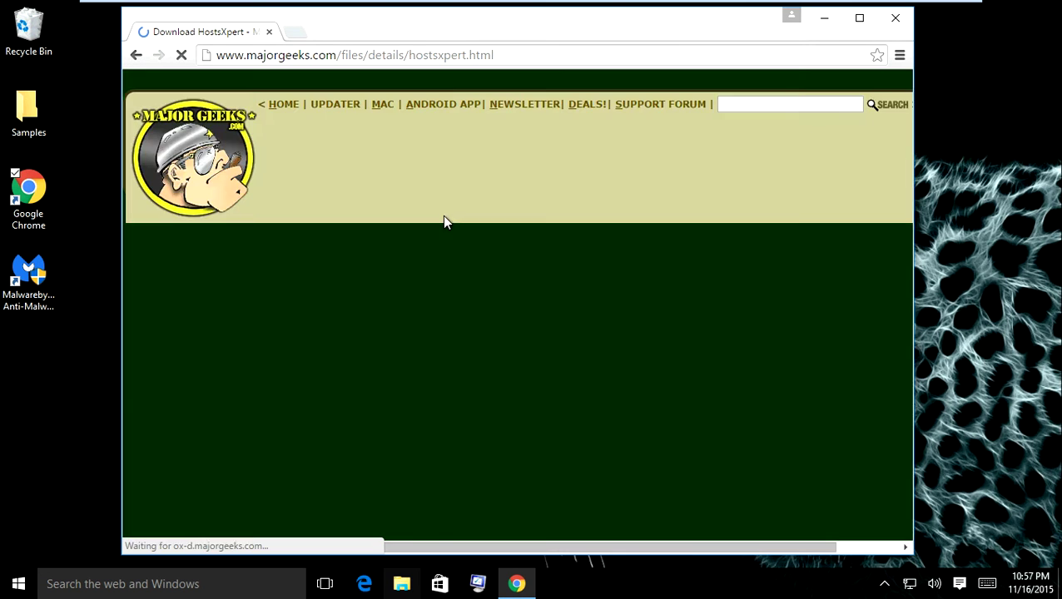
pyautogui.scroll(-2, 485, 244)
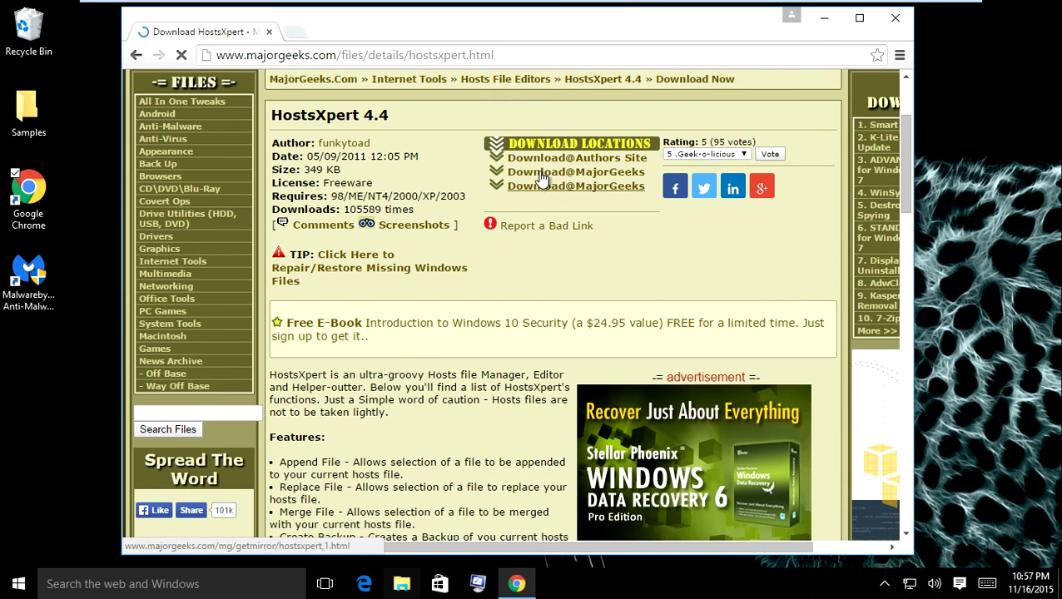
pyautogui.click(542, 179)
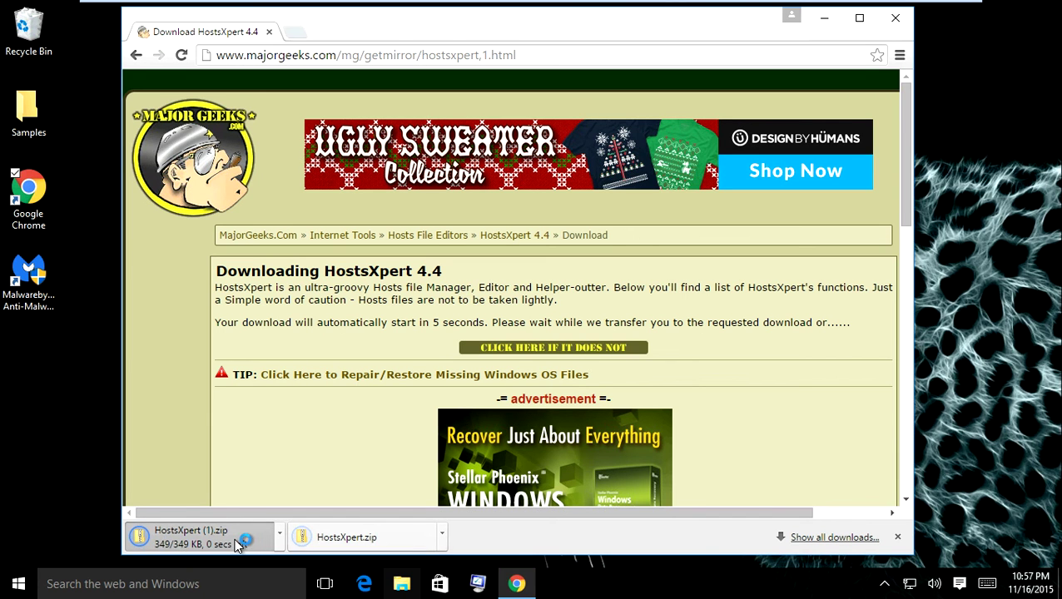
pyautogui.click(29, 435)
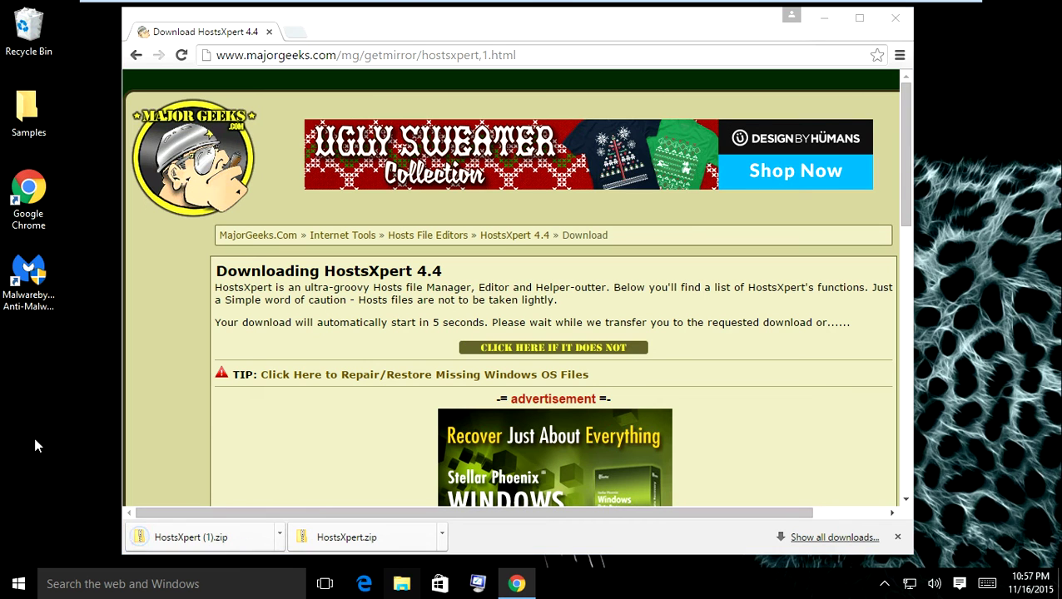
# Move the HostsXpert zip onto the desktop, close Chrome, and open the zip
pyautogui.moveTo(141, 537); pyautogui.dragTo(69, 433)
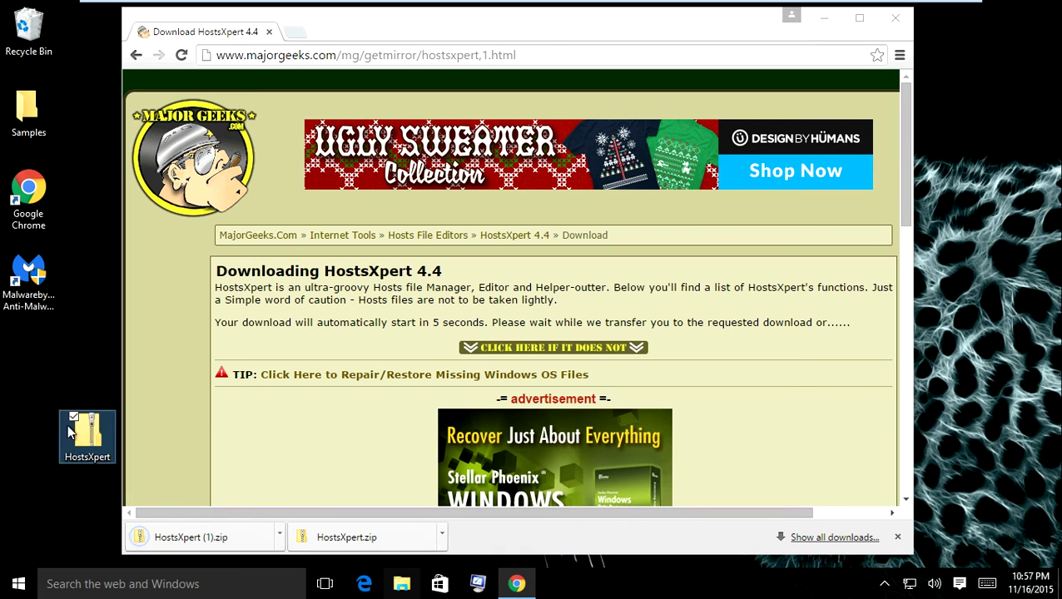
pyautogui.click(898, 20)
pyautogui.click(897, 20)
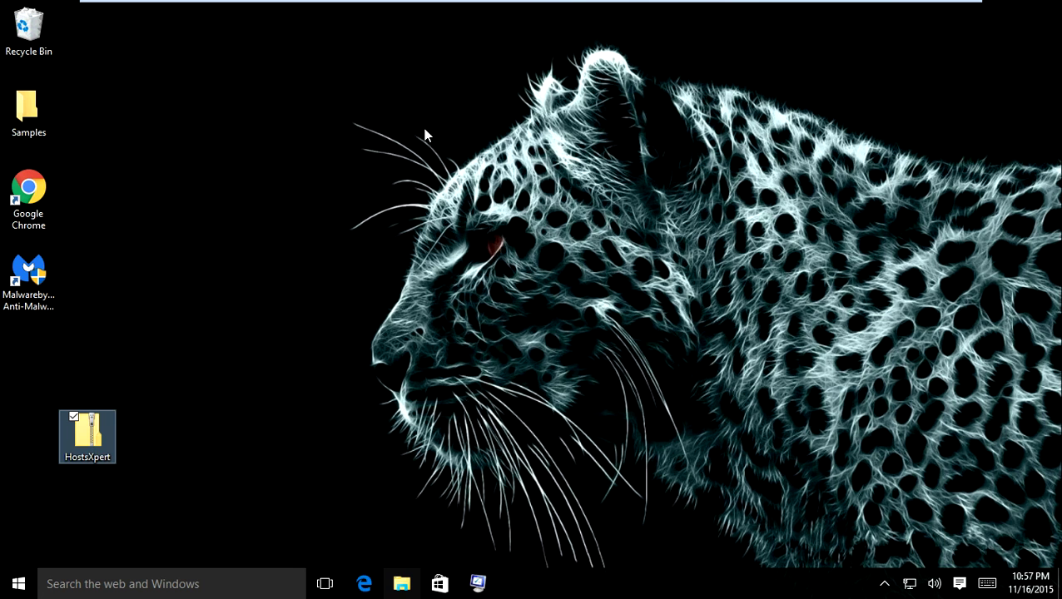
pyautogui.moveTo(113, 411); pyautogui.dragTo(621, 364)
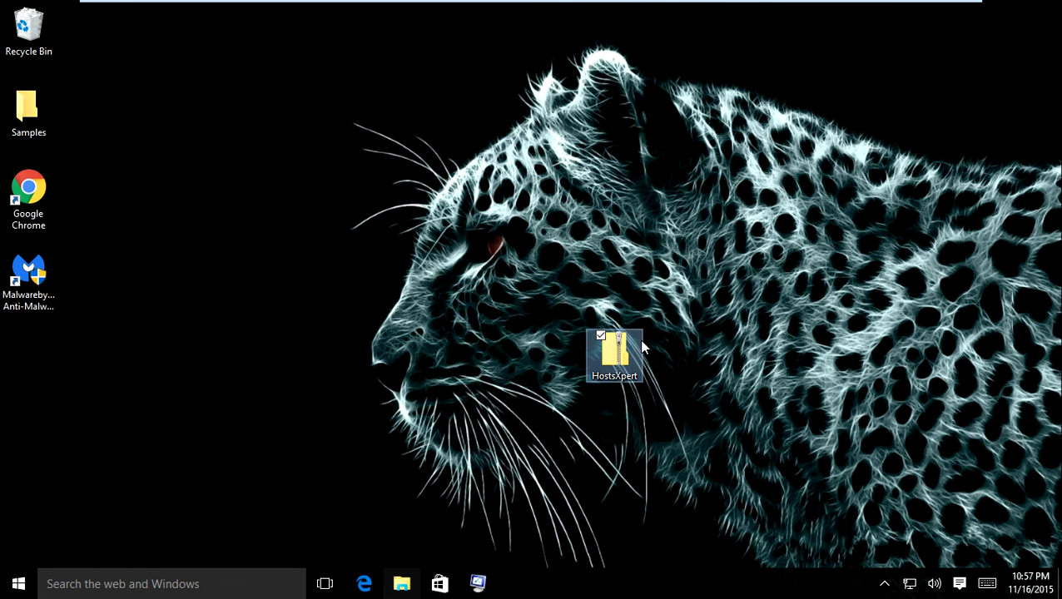
pyautogui.doubleClick(620, 364)
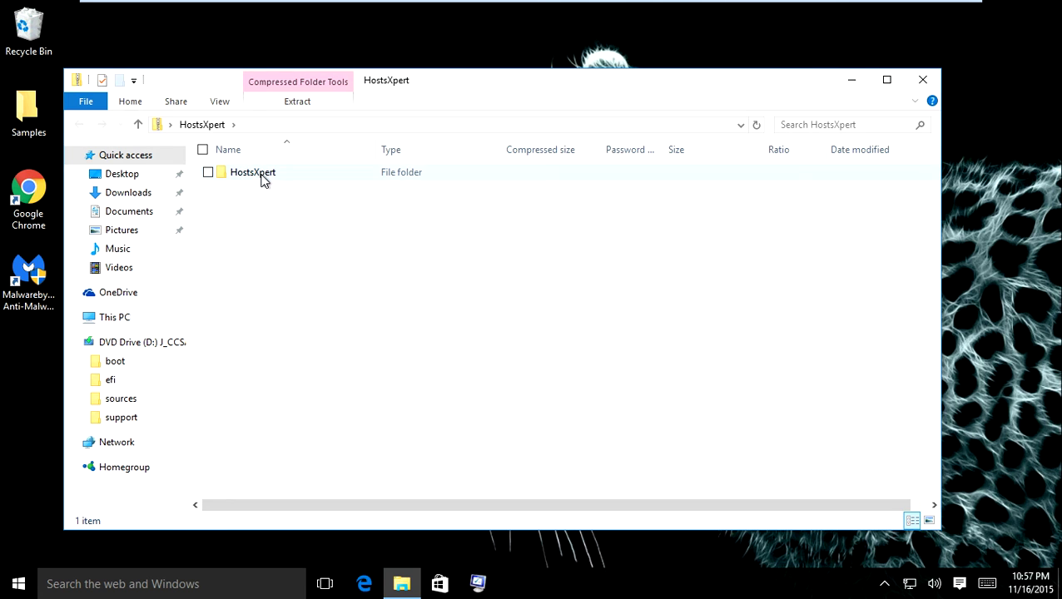
# Run HostsXpert.exe from the zip without extracting and approve the UAC prompt
pyautogui.doubleClick(256, 173)
pyautogui.doubleClick(254, 192)
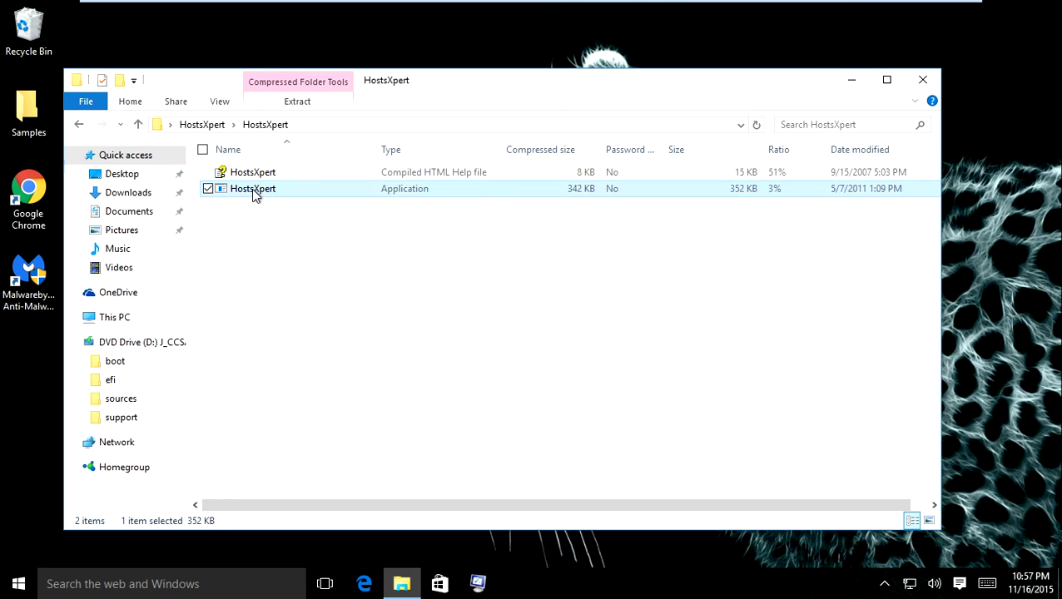
pyautogui.click(563, 327)
pyautogui.click(855, 83)
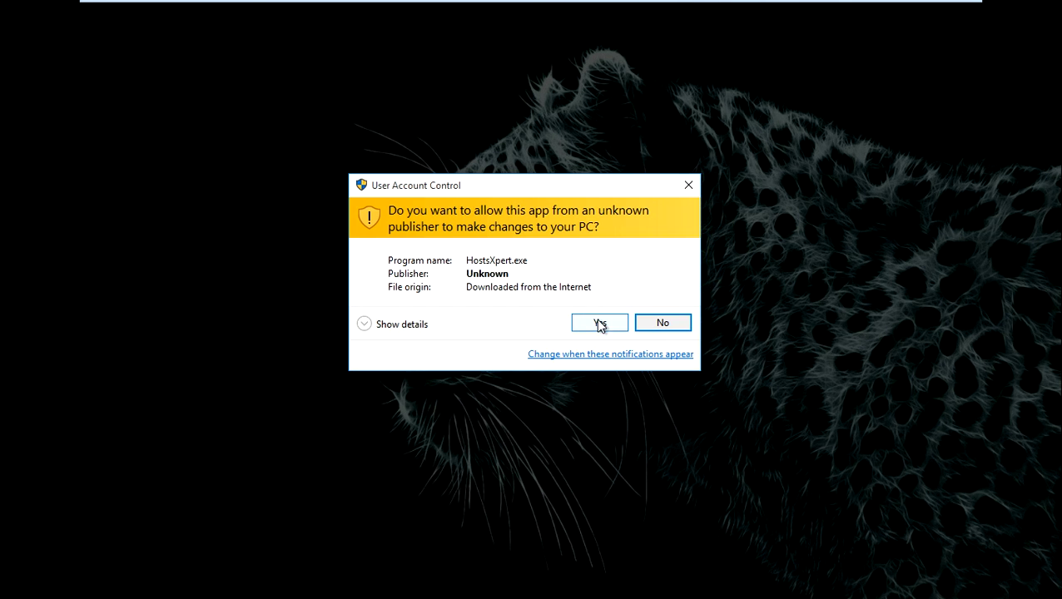
pyautogui.click(599, 323)
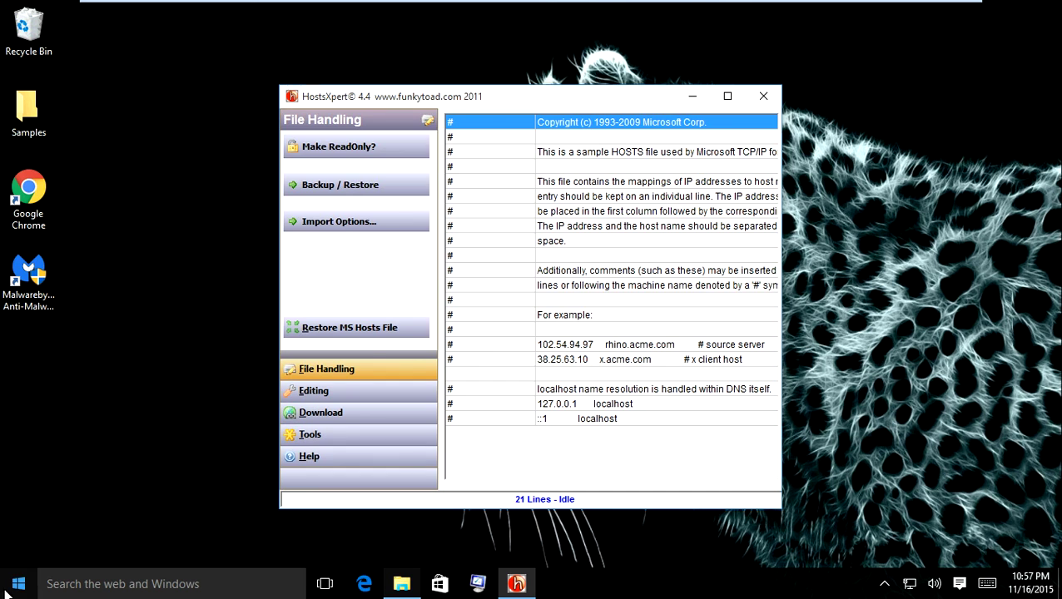
pyautogui.click(8, 589)
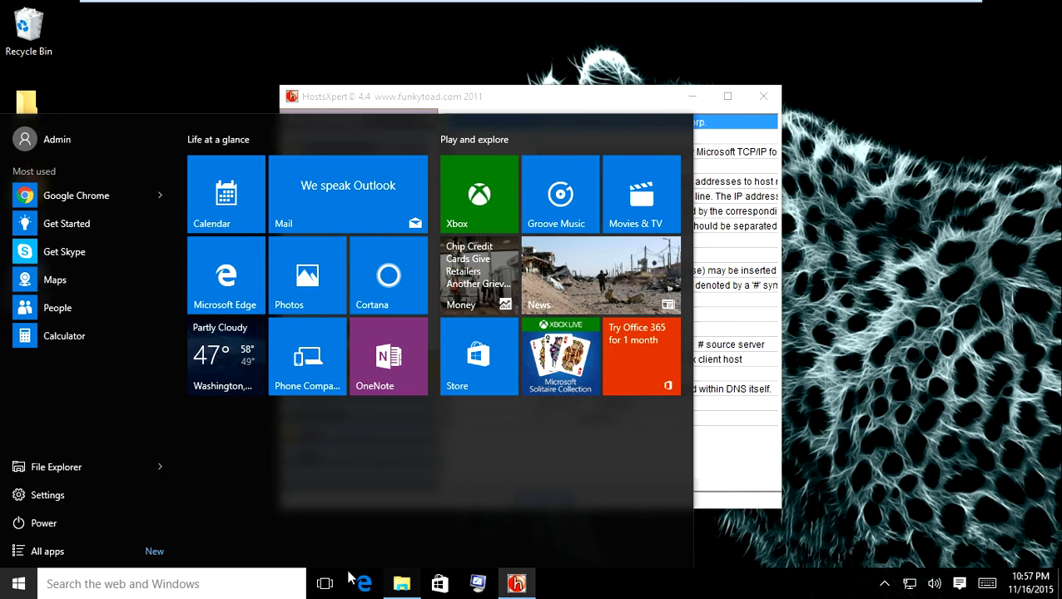
# Close the leftover zip folder window and open a fresh File Explorer window
pyautogui.rightClick(405, 588)
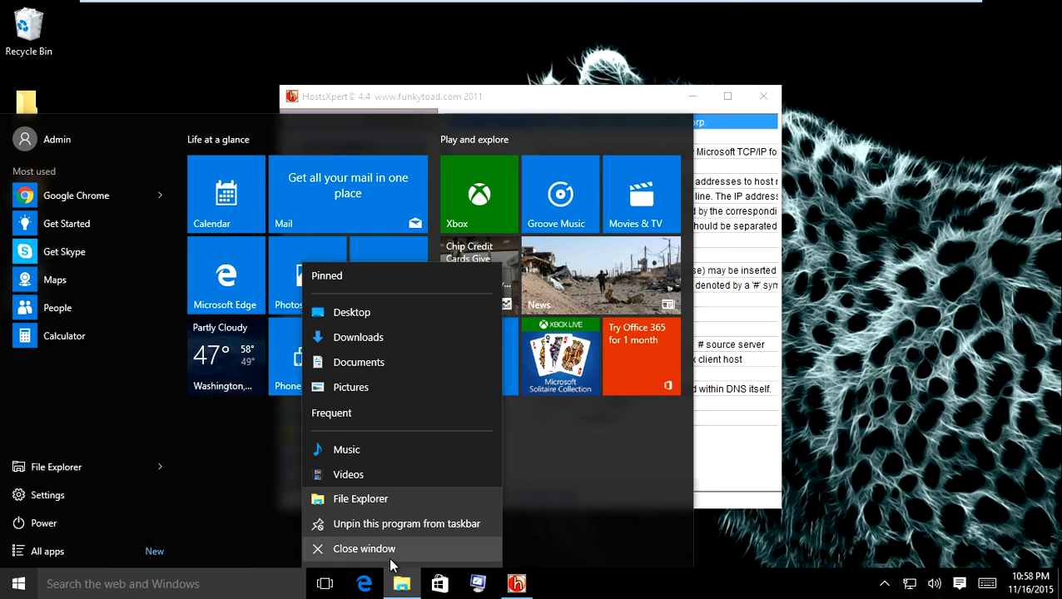
pyautogui.click(400, 547)
pyautogui.click(870, 398)
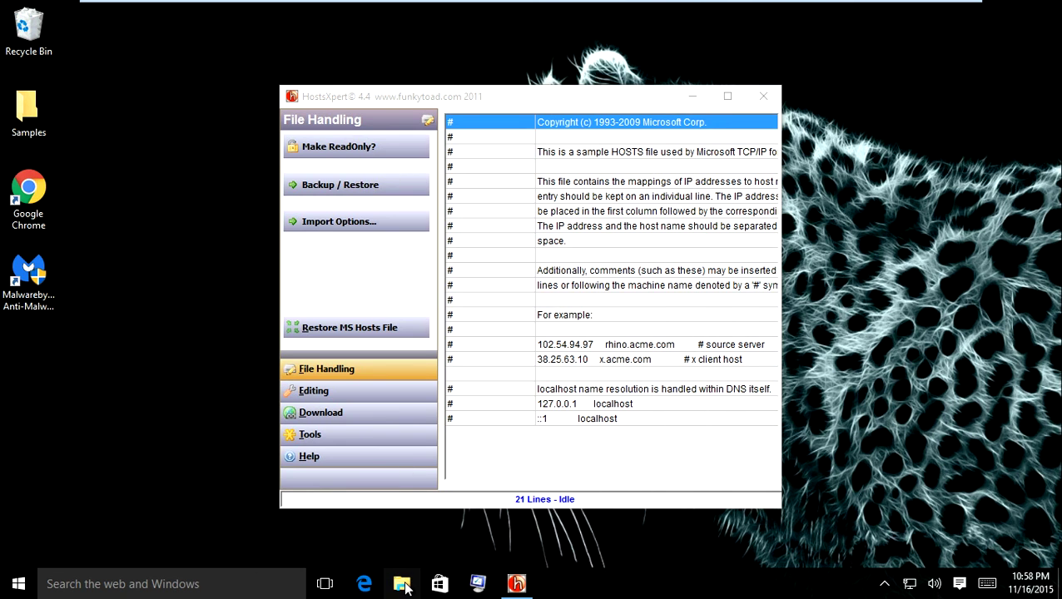
pyautogui.click(402, 587)
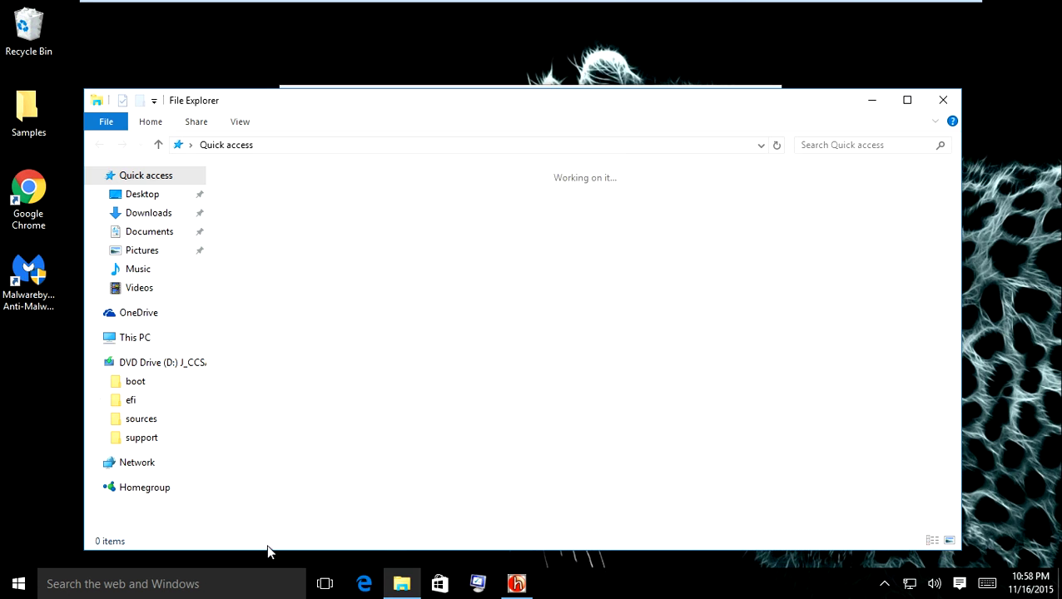
pyautogui.click(944, 100)
pyautogui.press('super')
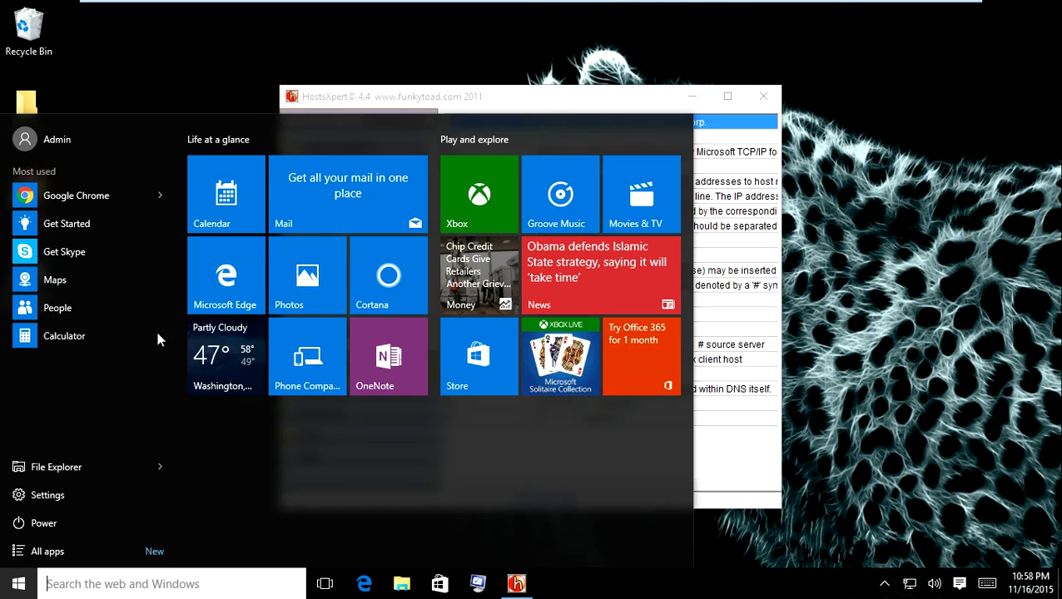
pyautogui.click(161, 80)
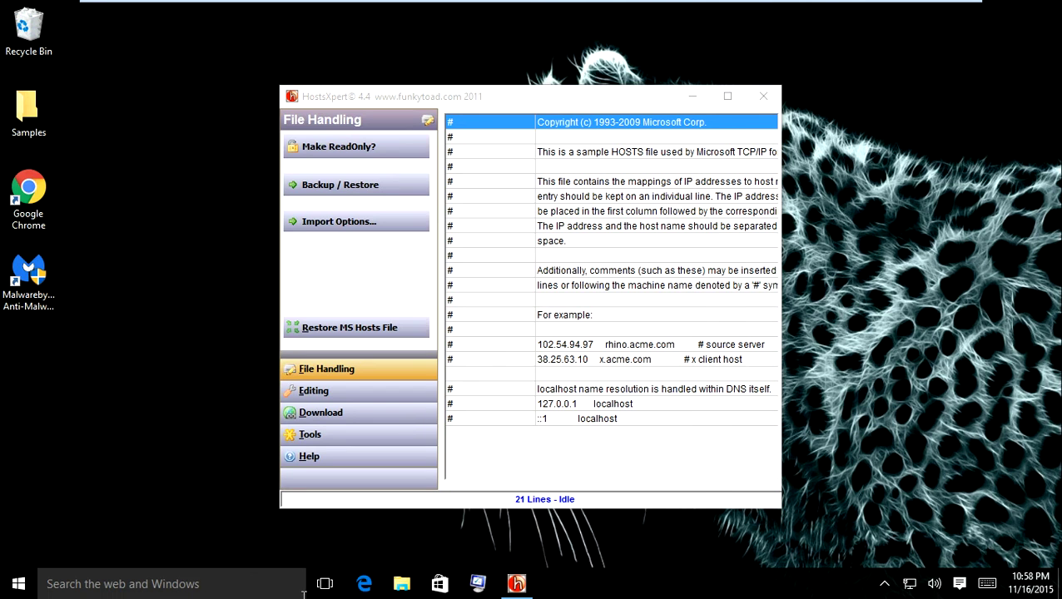
pyautogui.click(402, 584)
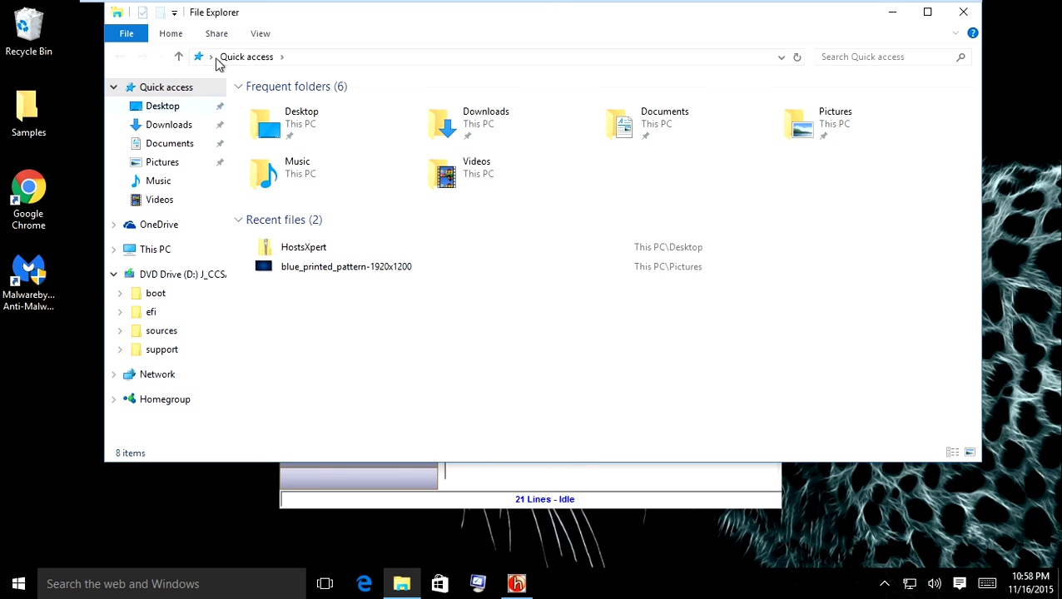
# Browse from This PC into Local Disk (C:) and then the Windows folder
pyautogui.click(139, 252)
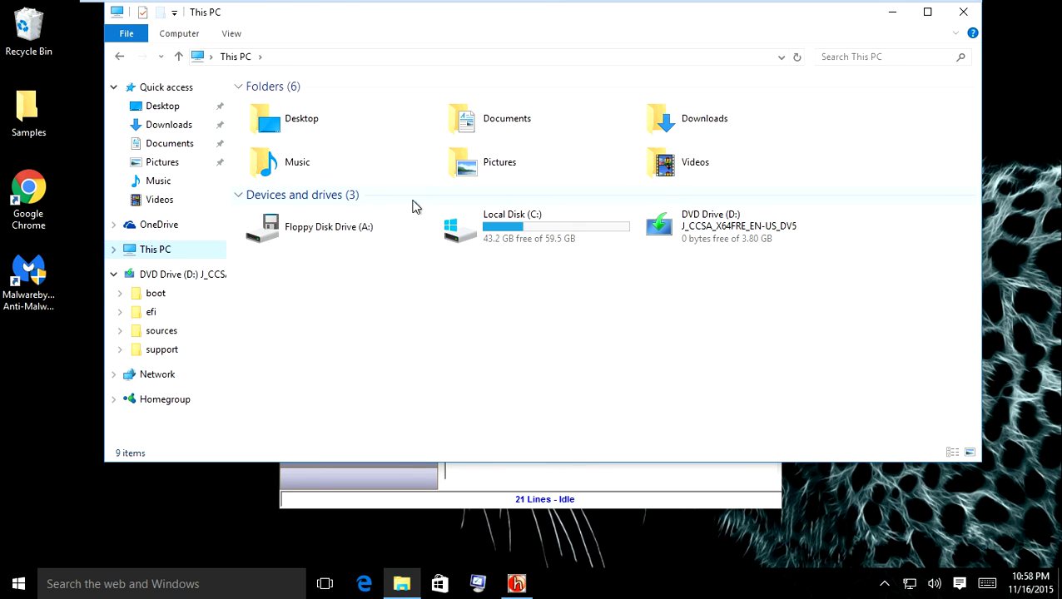
pyautogui.doubleClick(499, 225)
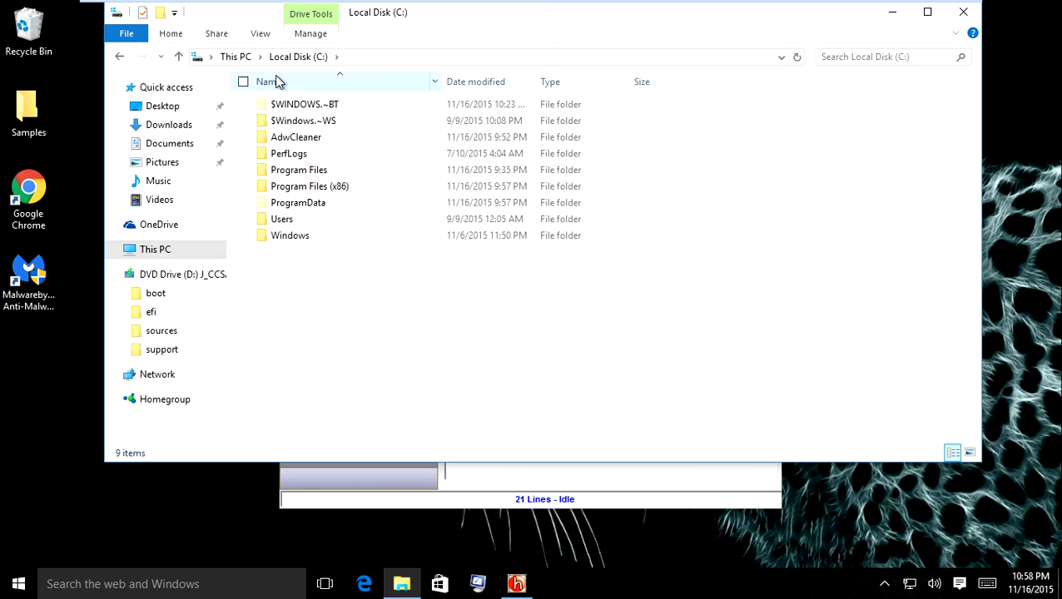
pyautogui.doubleClick(293, 238)
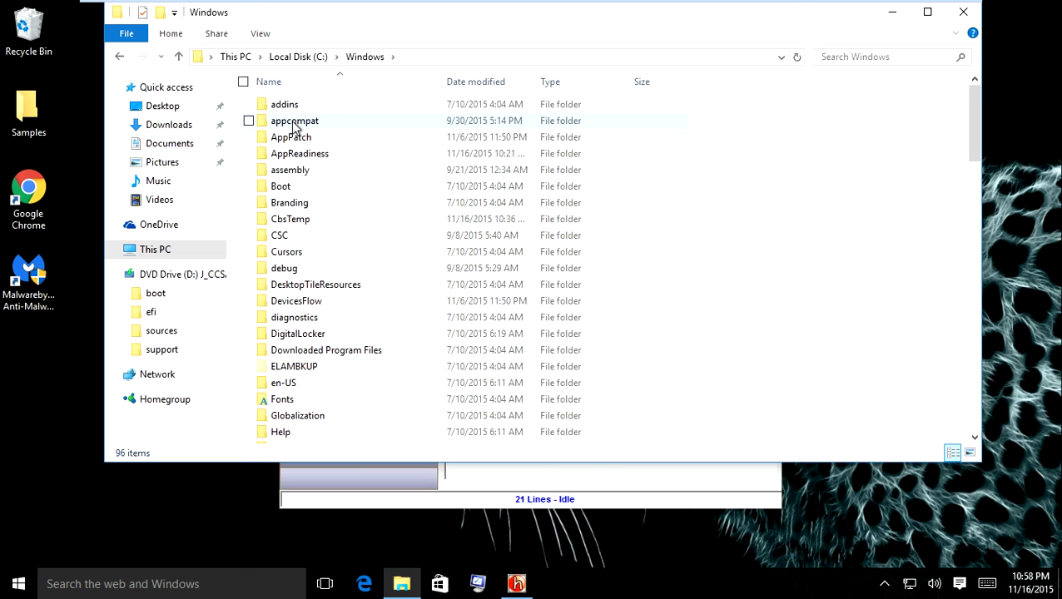
pyautogui.scroll(-11, 304, 206)
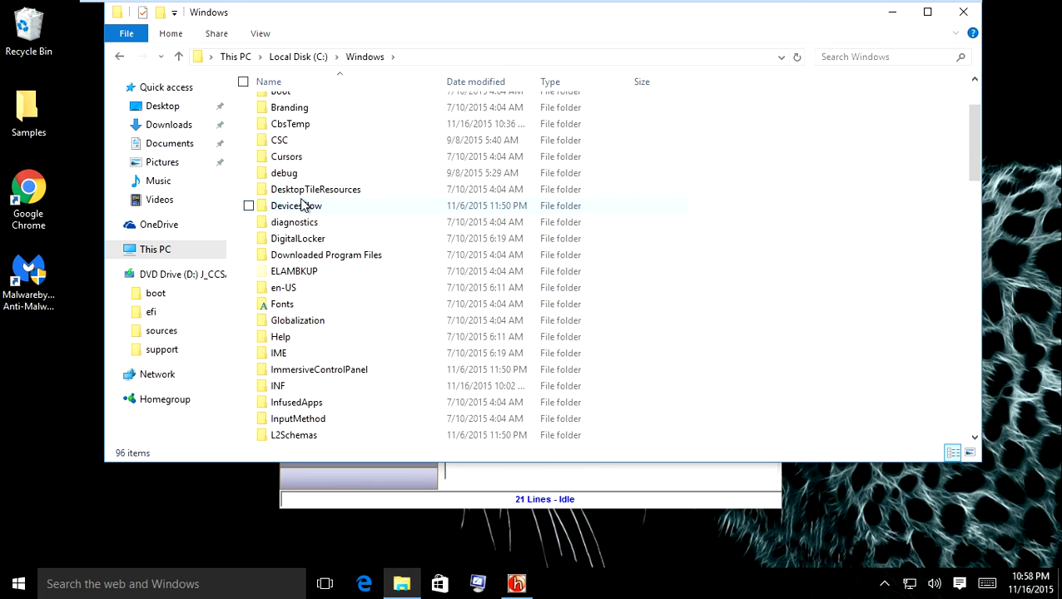
pyautogui.scroll(-5, 304, 206)
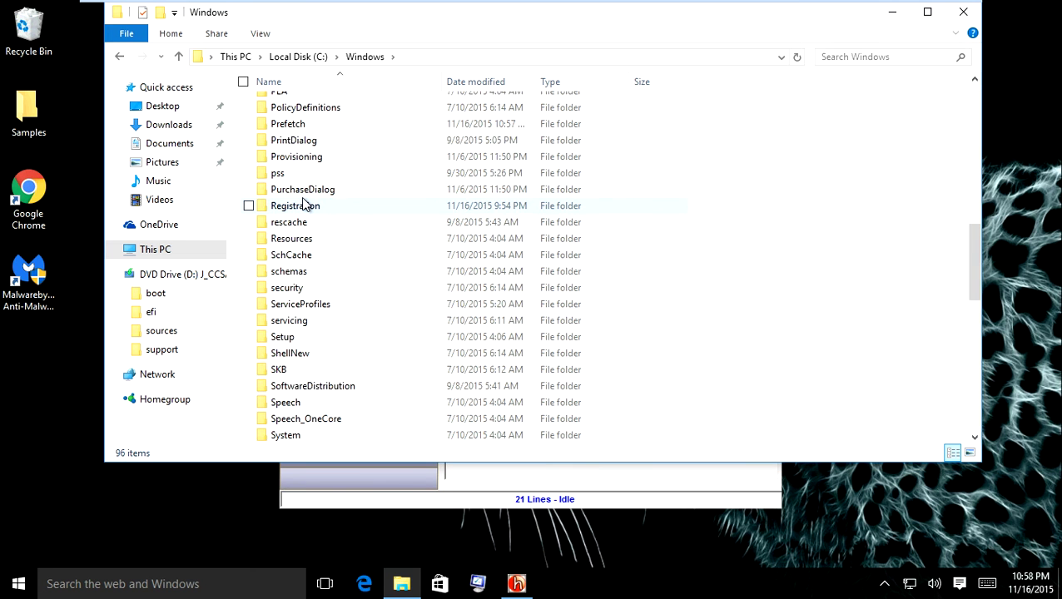
pyautogui.scroll(-4, 304, 205)
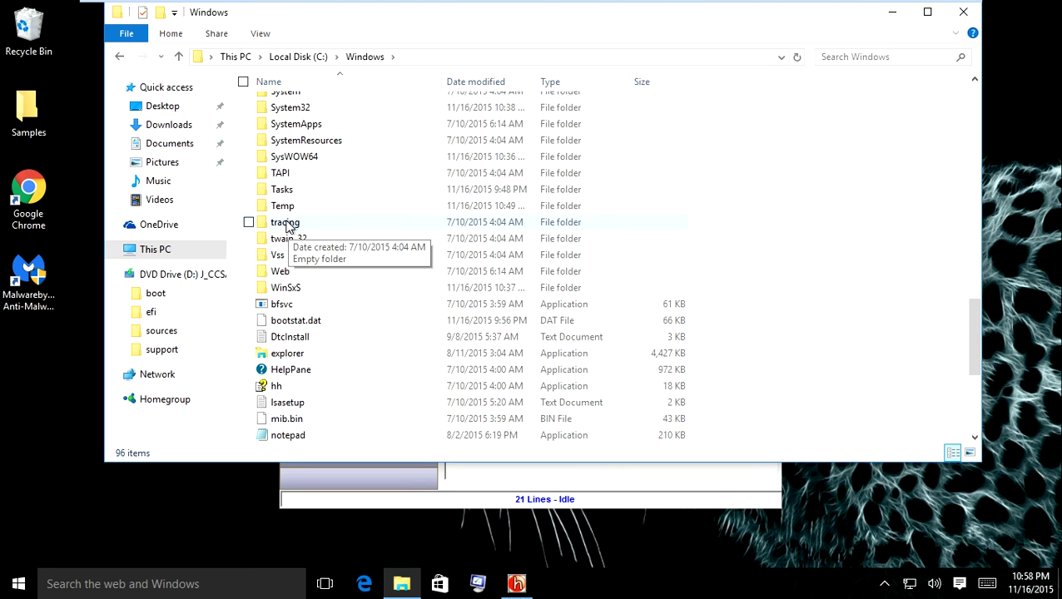
pyautogui.scroll(1, 287, 226)
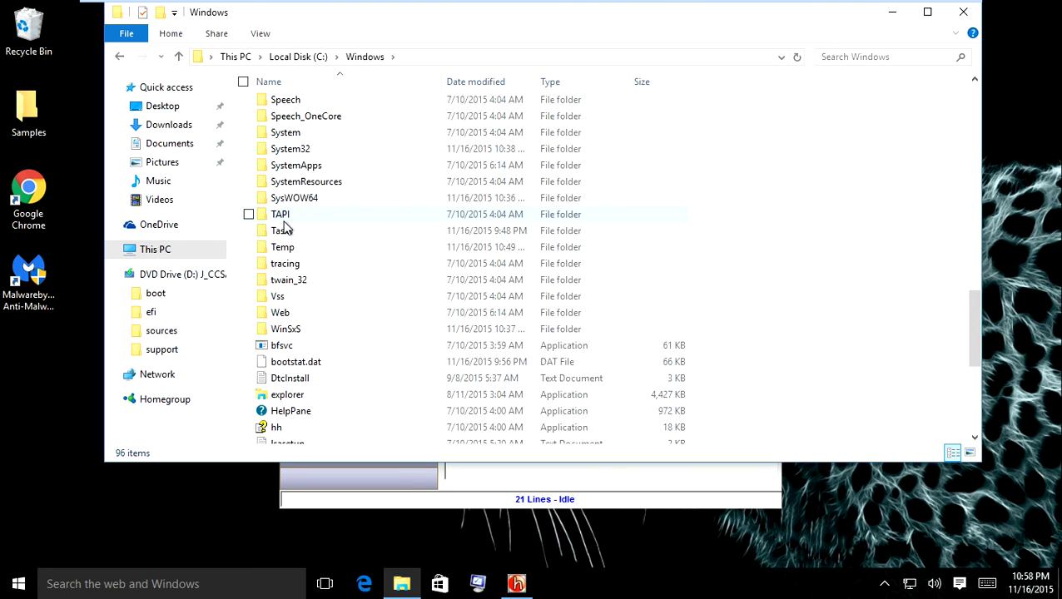
# Go into System32, drivers, then etc, and select the hosts file
pyautogui.doubleClick(293, 151)
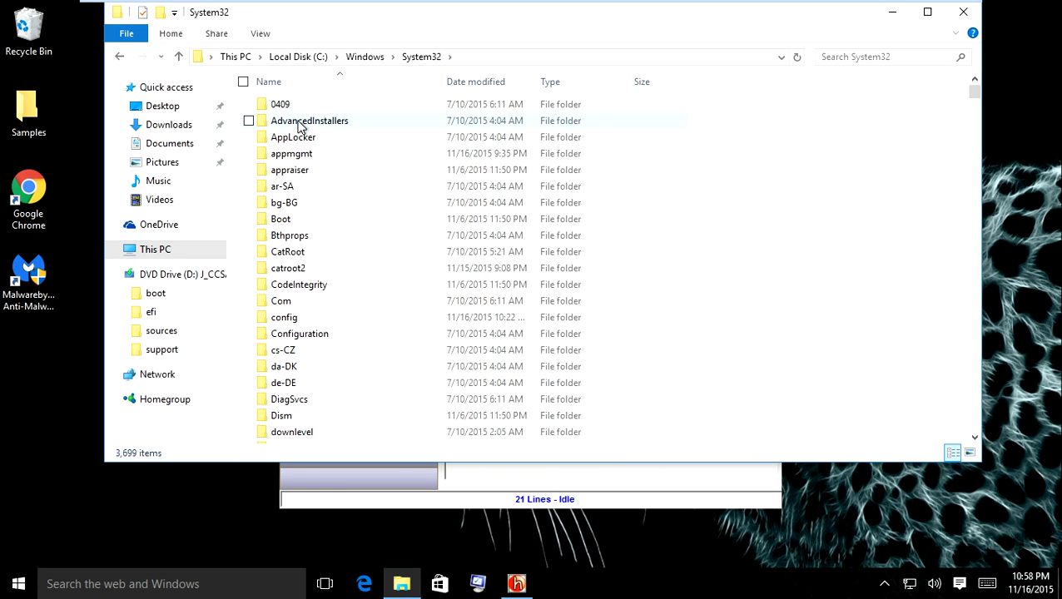
pyautogui.scroll(-1, 300, 125)
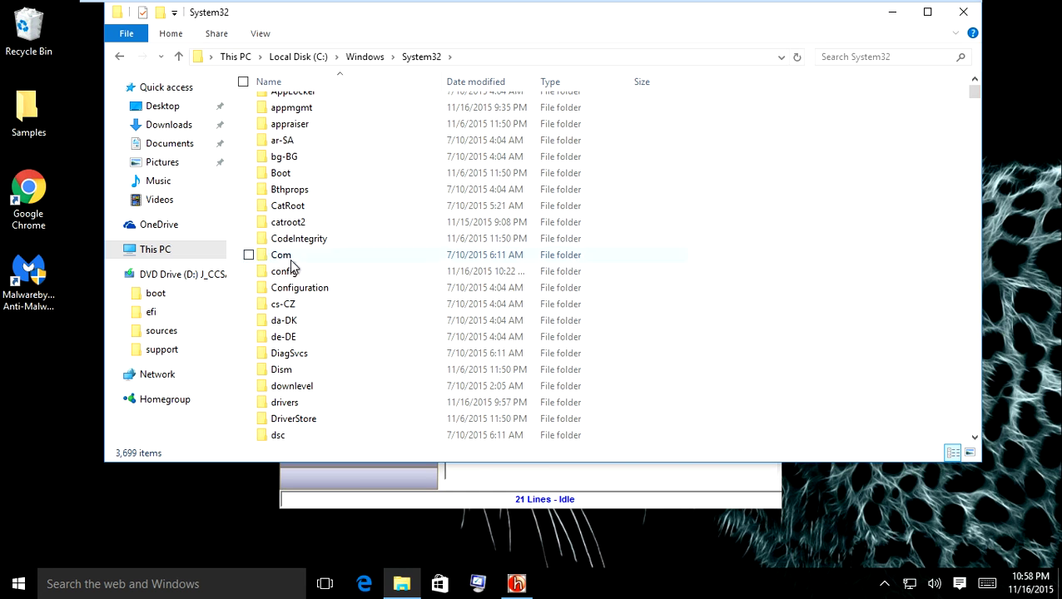
pyautogui.click(287, 405)
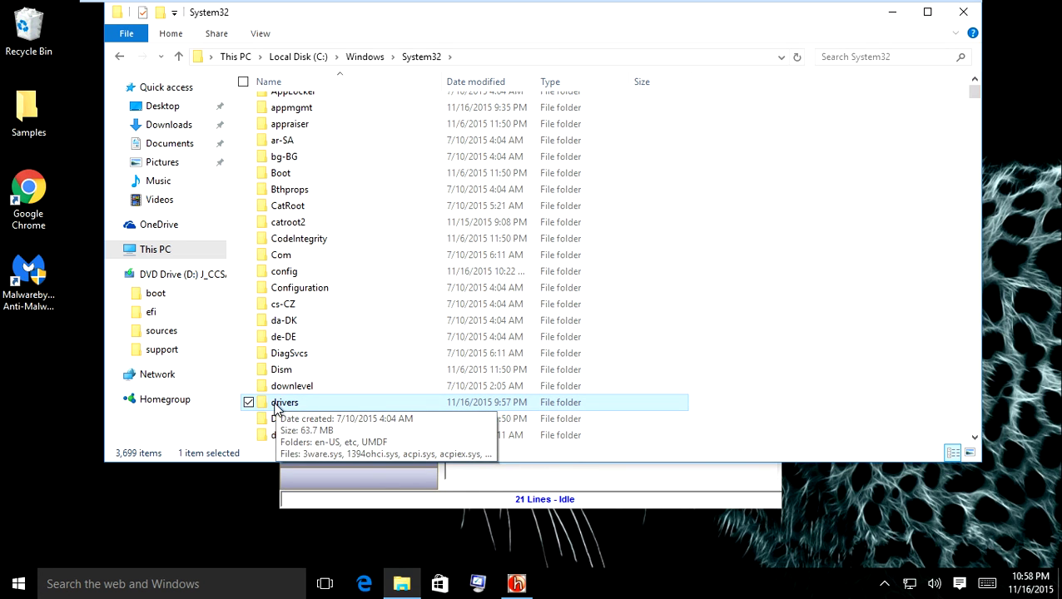
pyautogui.doubleClick(276, 405)
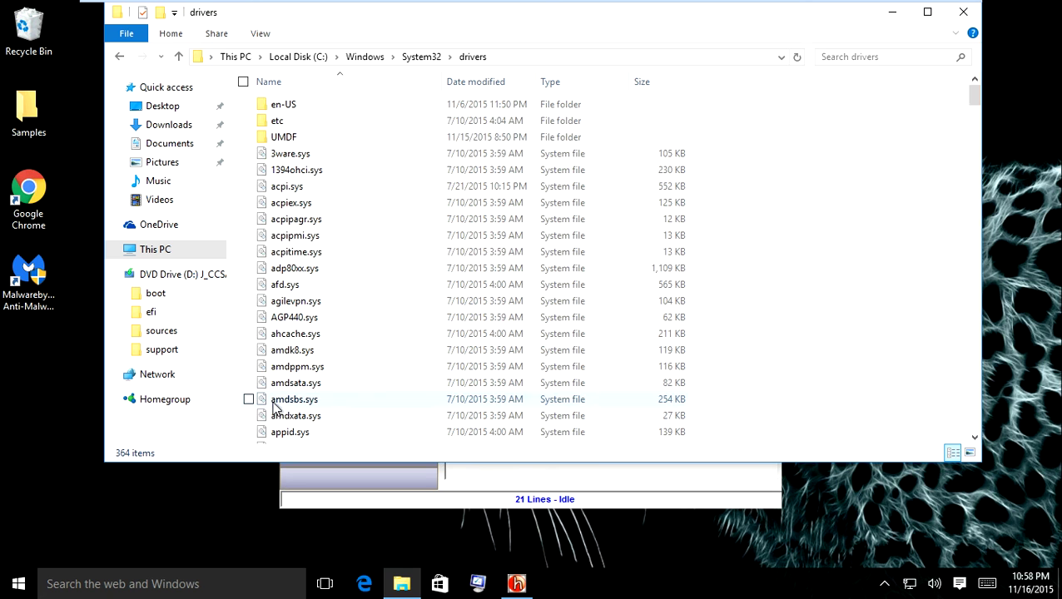
pyautogui.doubleClick(266, 122)
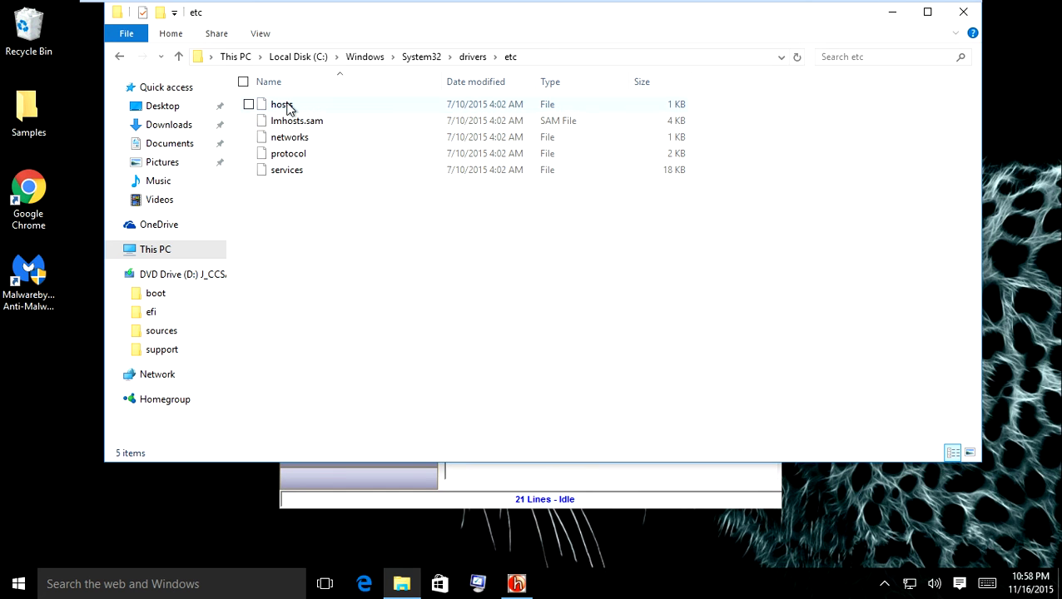
pyautogui.click(289, 109)
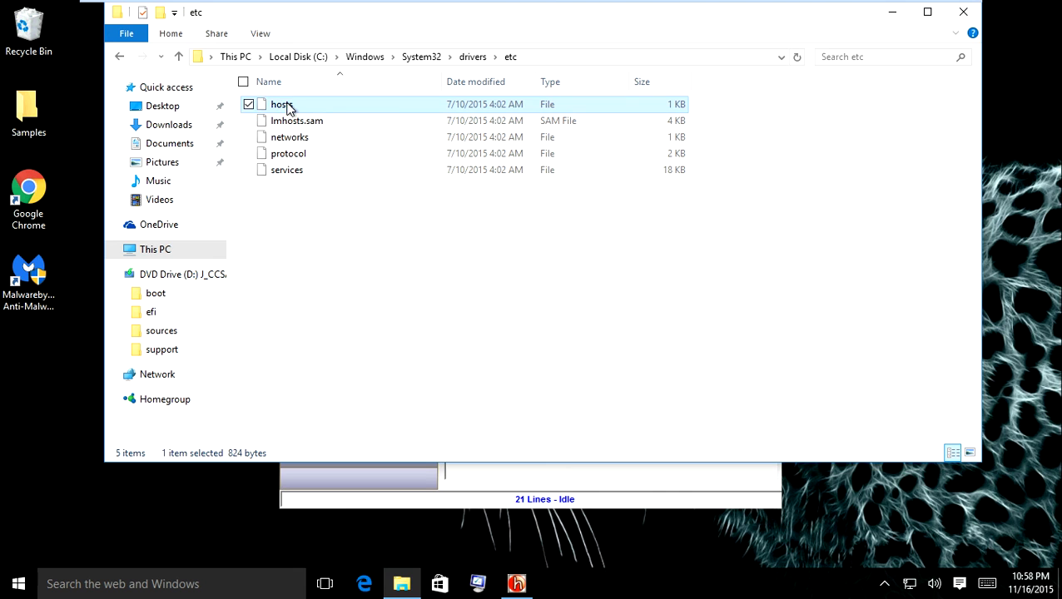
# Open the hosts file's Properties and review Administrators and Users permissions on the Security tab
pyautogui.rightClick(280, 111)
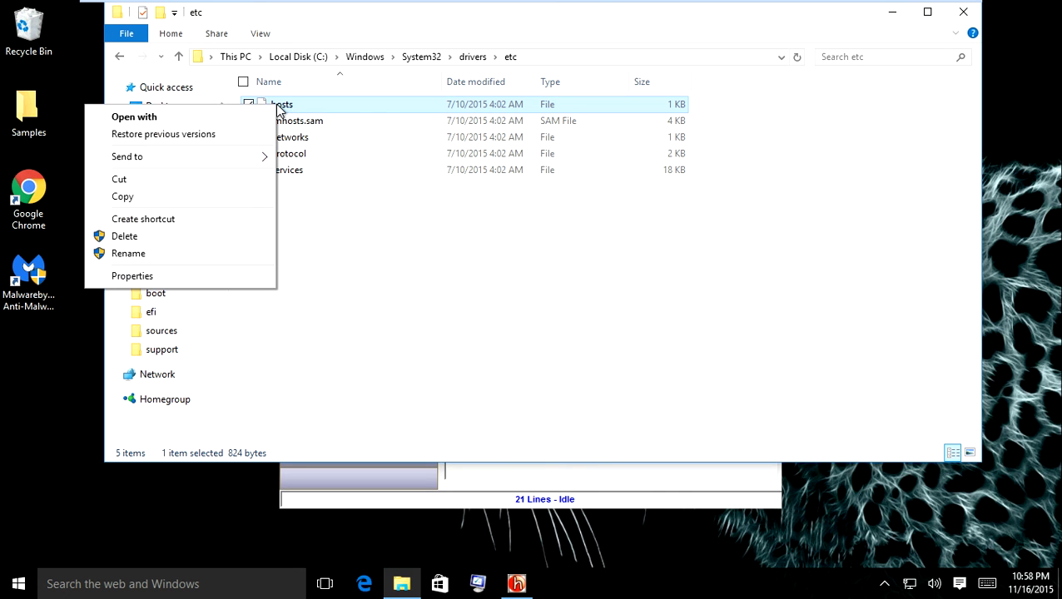
pyautogui.click(196, 277)
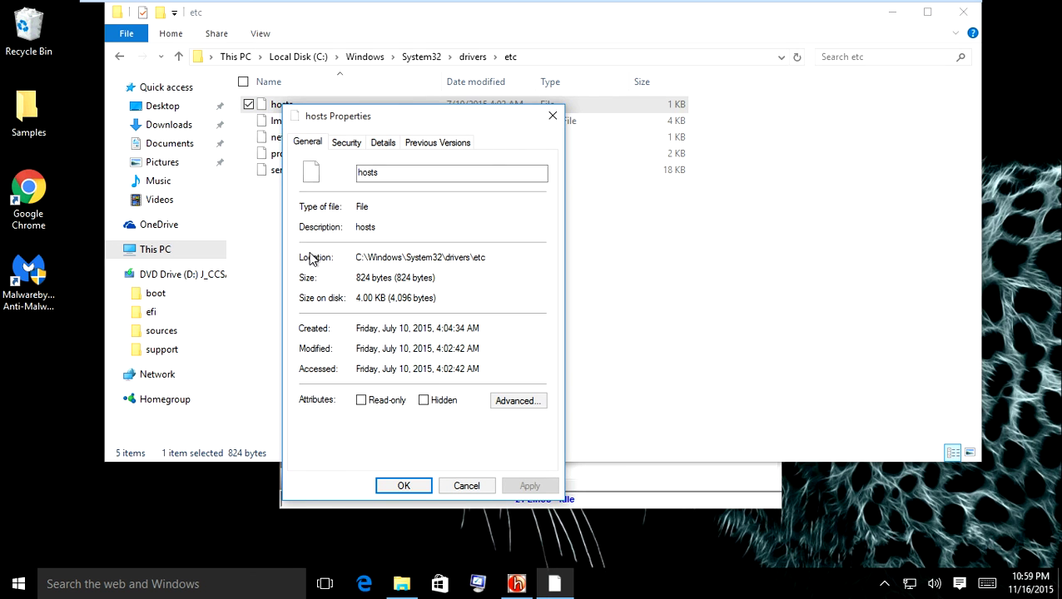
pyautogui.click(347, 143)
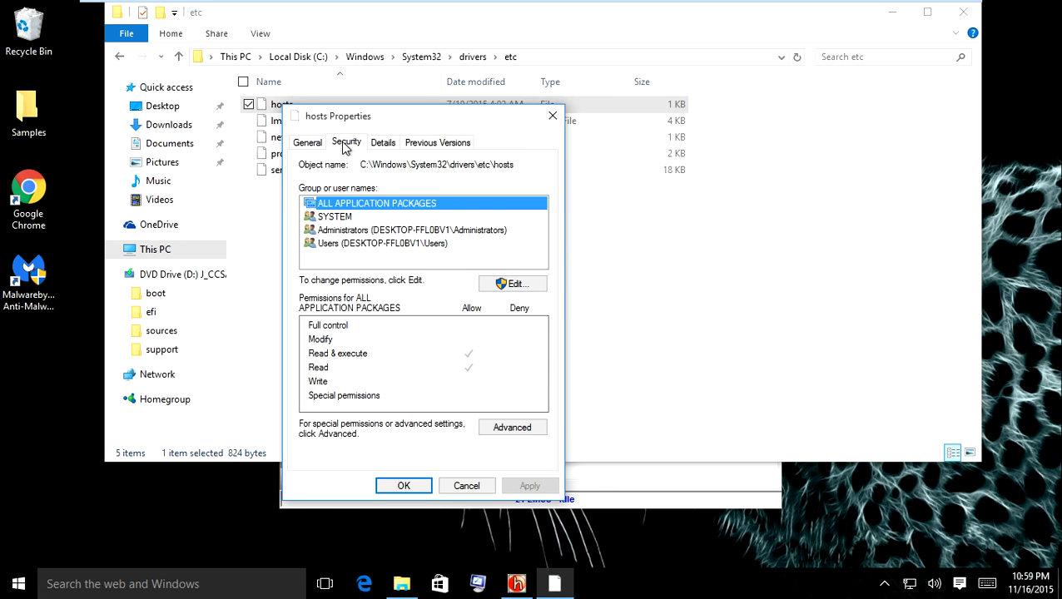
pyautogui.click(329, 233)
pyautogui.click(327, 245)
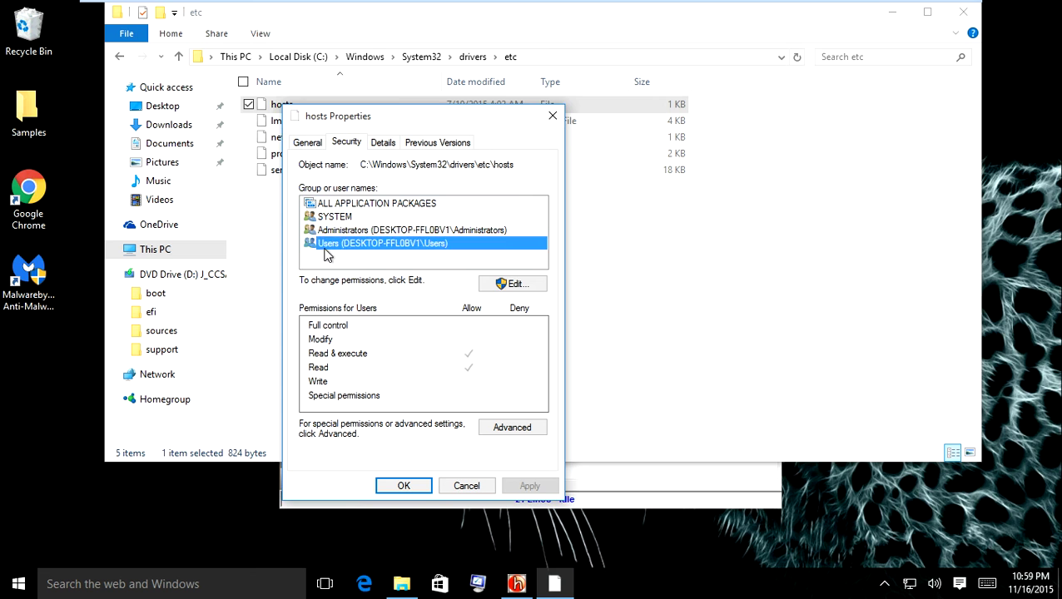
pyautogui.click(327, 233)
pyautogui.click(332, 245)
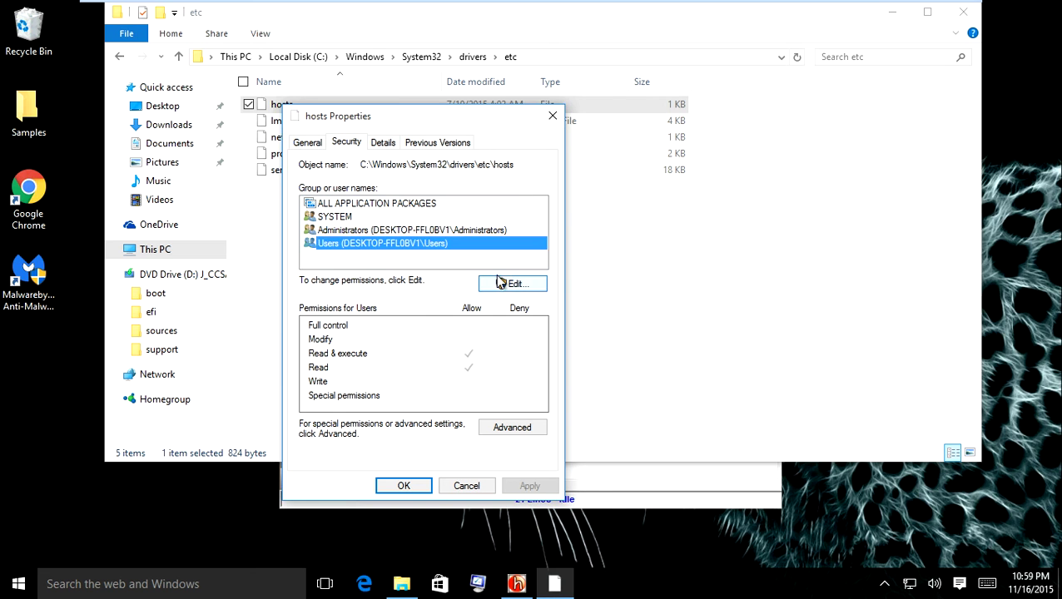
# Grant ALL APPLICATION PACKAGES full control of hosts and apply, confirming the warning
pyautogui.click(501, 285)
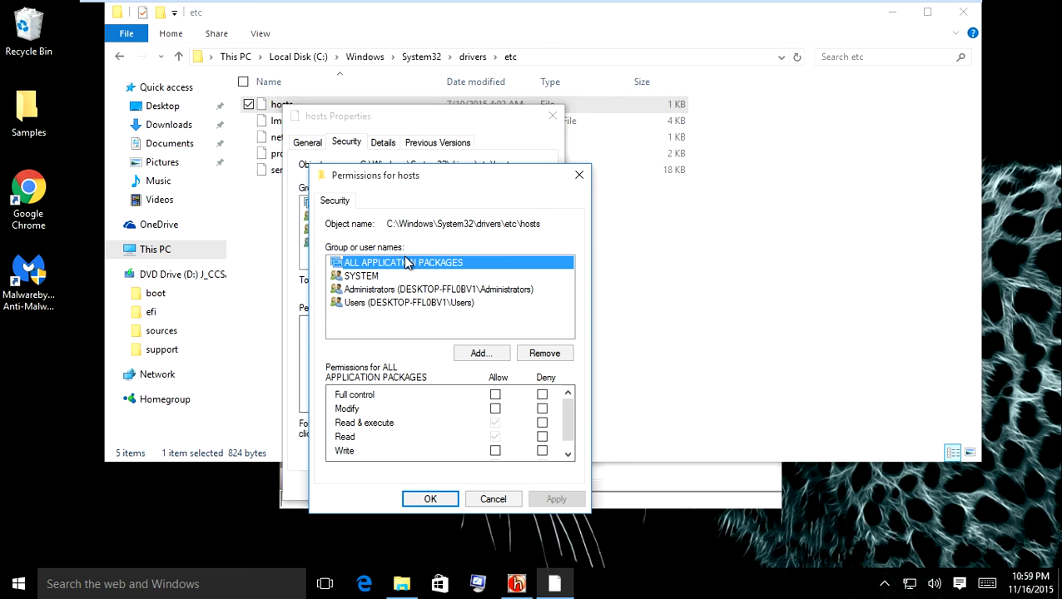
pyautogui.click(496, 395)
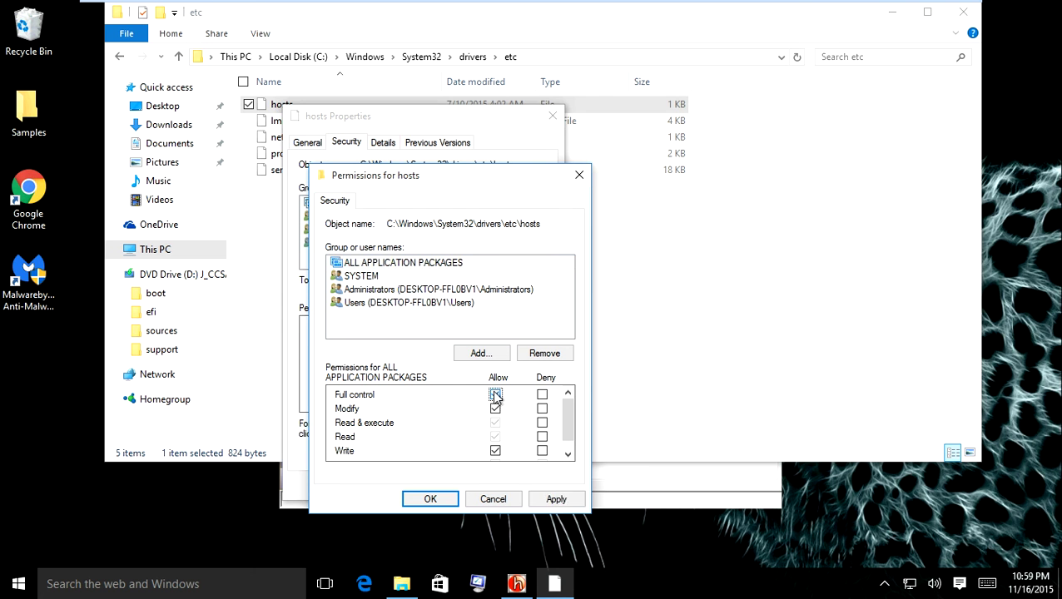
pyautogui.click(363, 280)
pyautogui.click(371, 292)
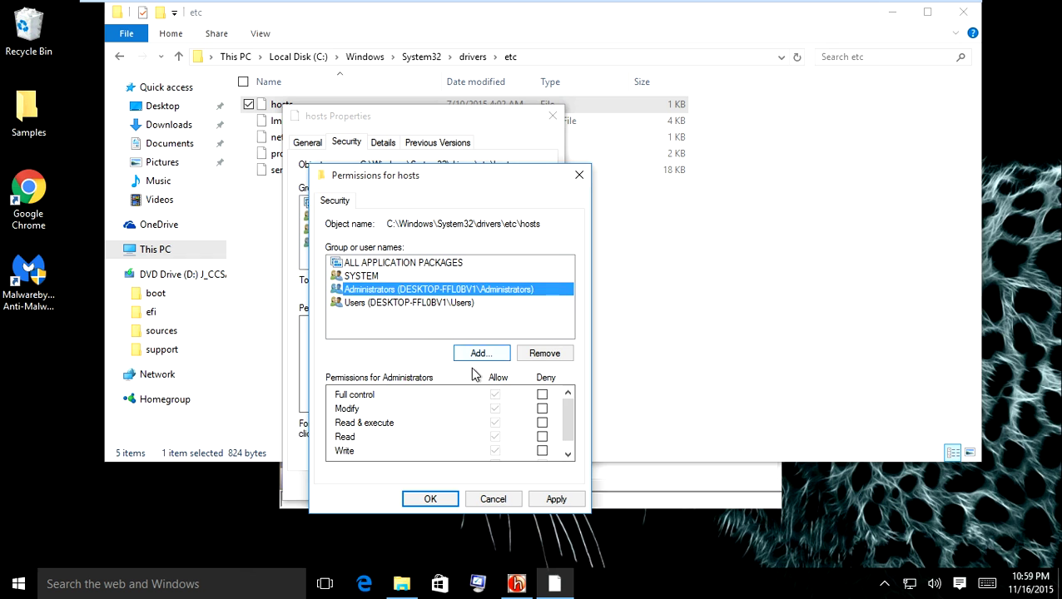
pyautogui.click(387, 317)
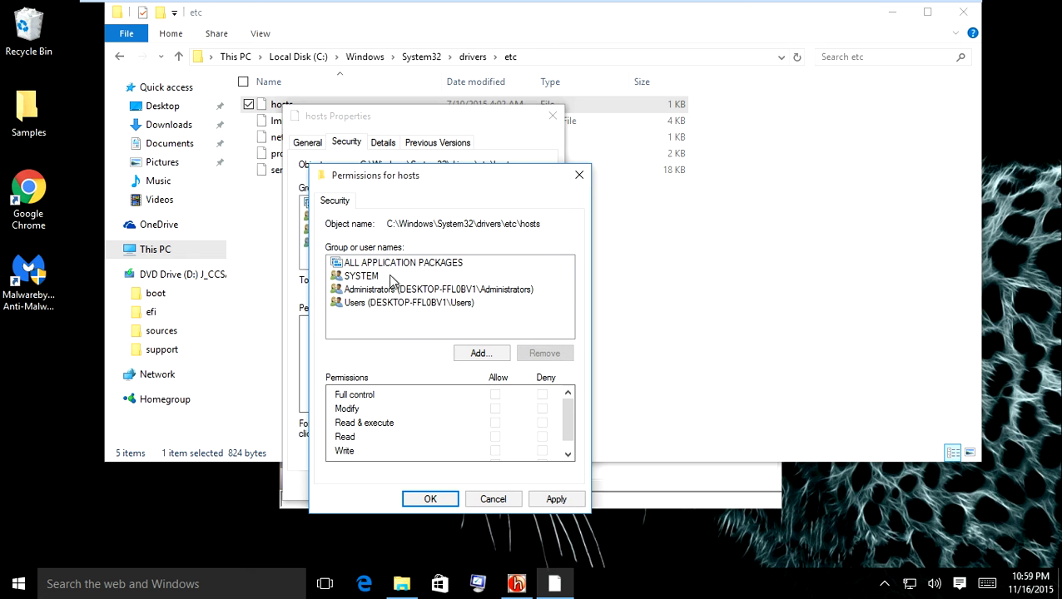
pyautogui.click(329, 265)
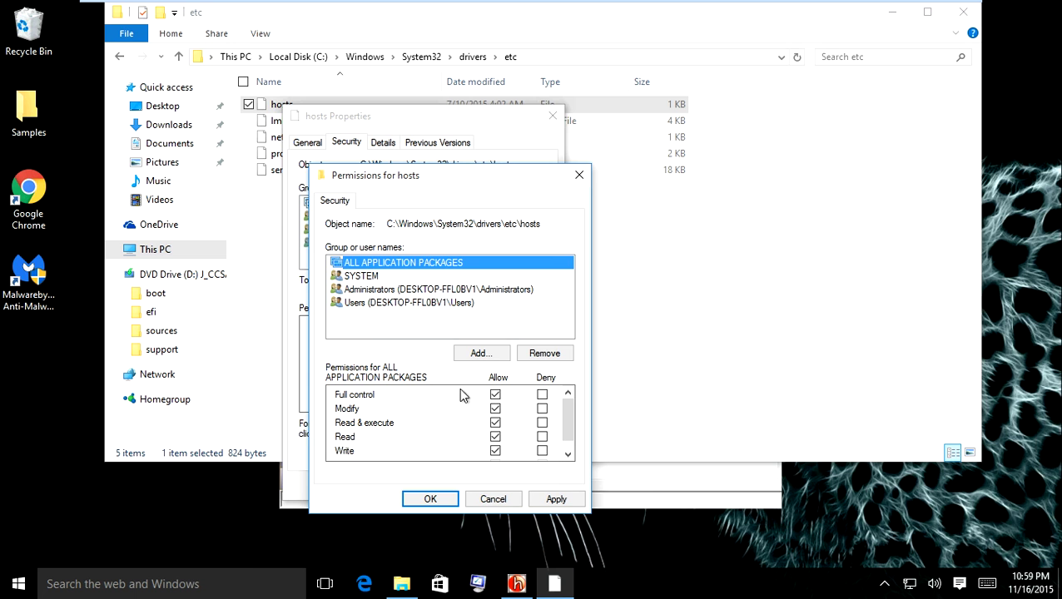
pyautogui.scroll(-1, 379, 410)
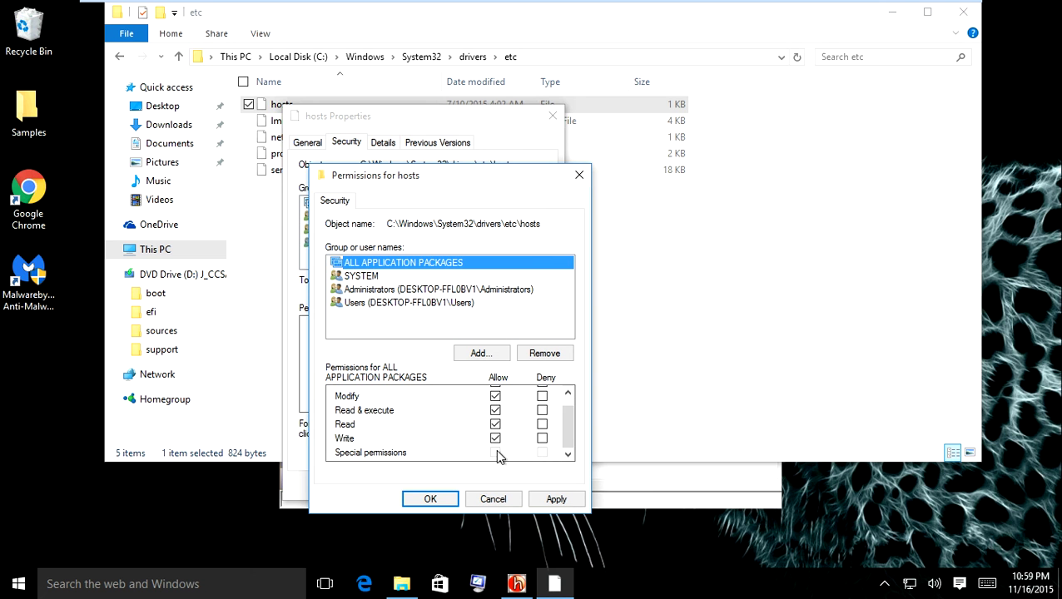
pyautogui.click(553, 499)
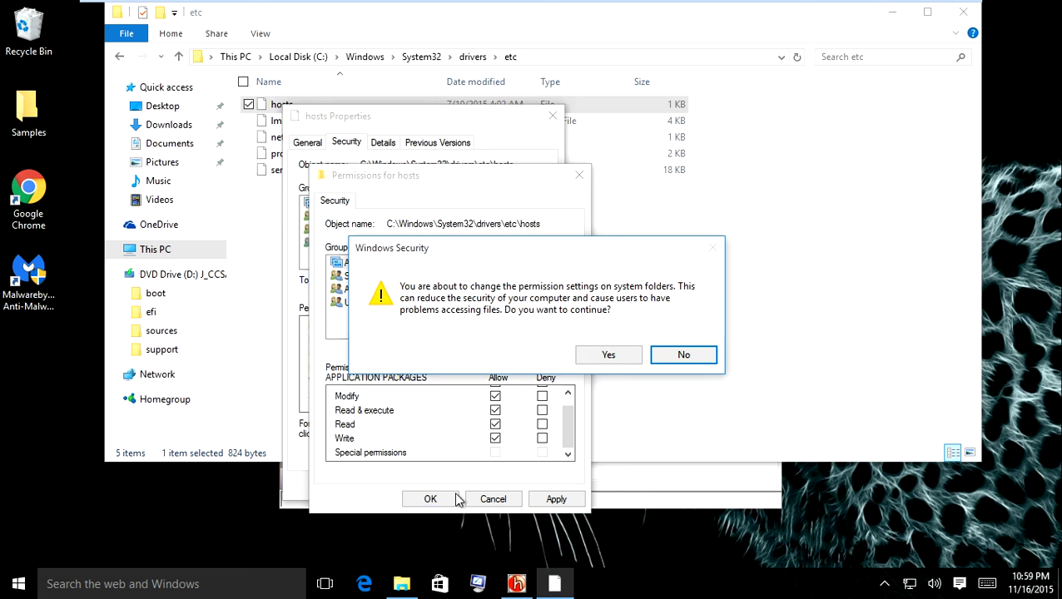
pyautogui.click(591, 356)
# Grant Users full control of hosts, apply and confirm, then close both permission dialogs
pyautogui.click(434, 303)
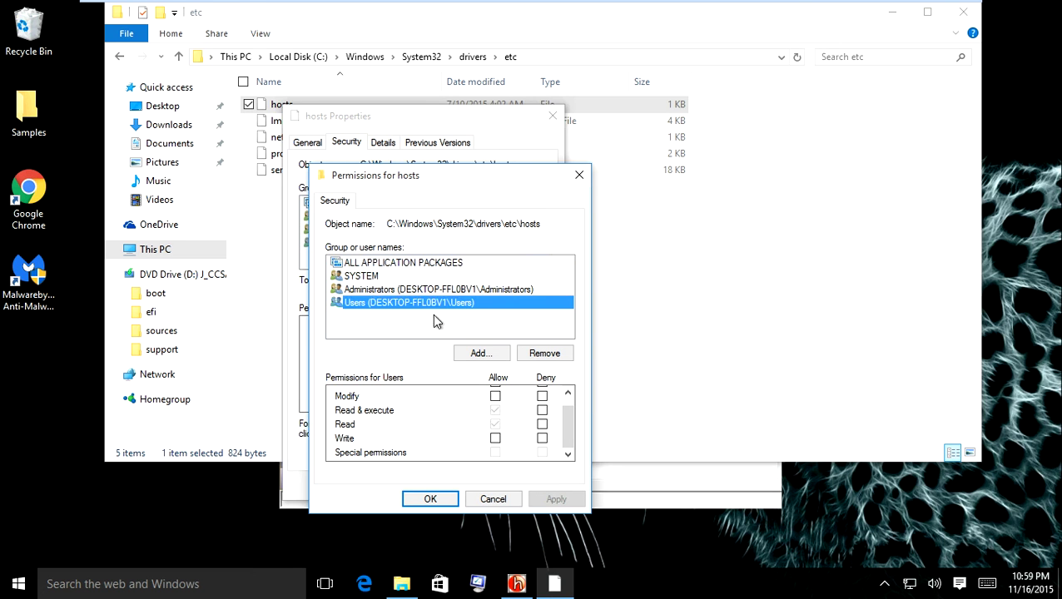
pyautogui.scroll(1, 454, 403)
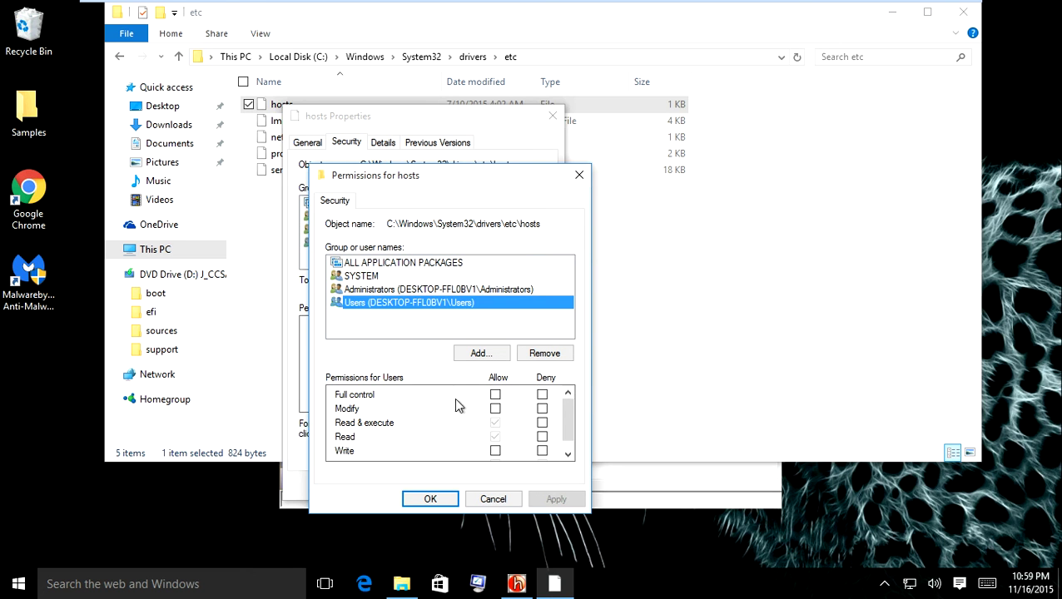
pyautogui.click(495, 396)
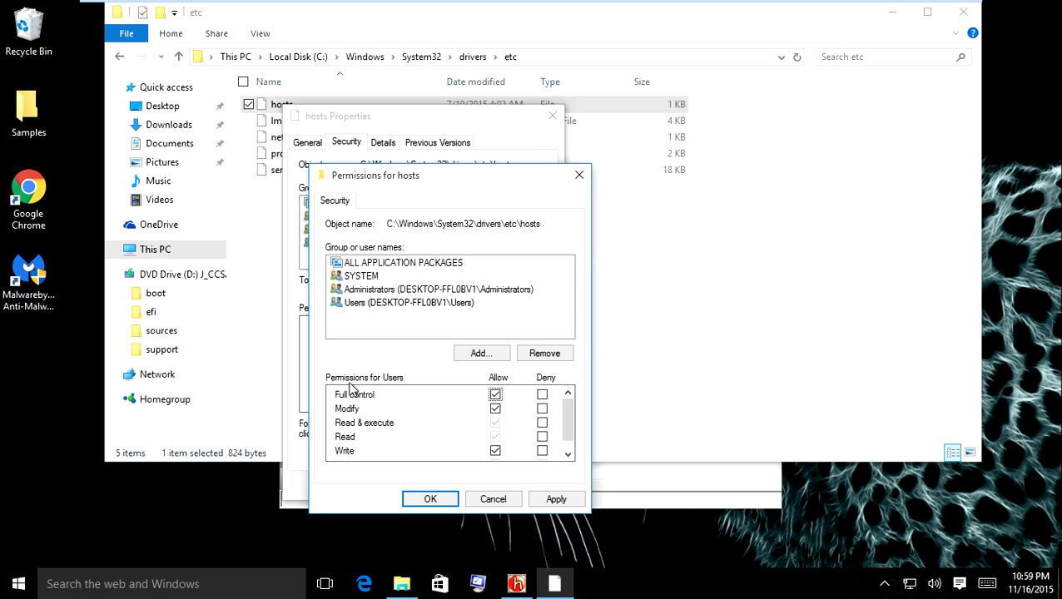
pyautogui.scroll(-1, 517, 395)
pyautogui.click(557, 500)
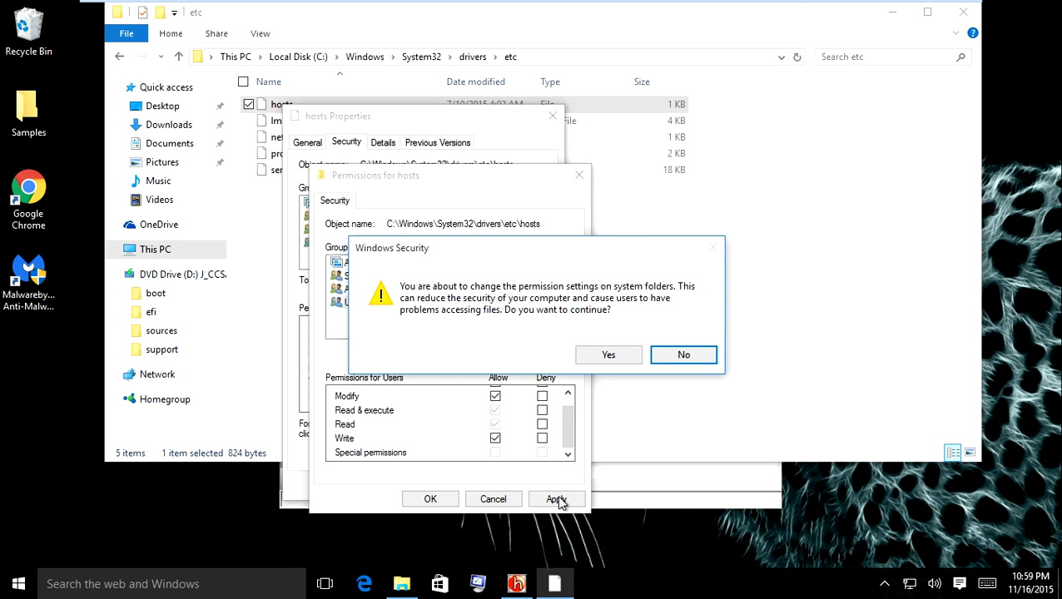
pyautogui.click(610, 356)
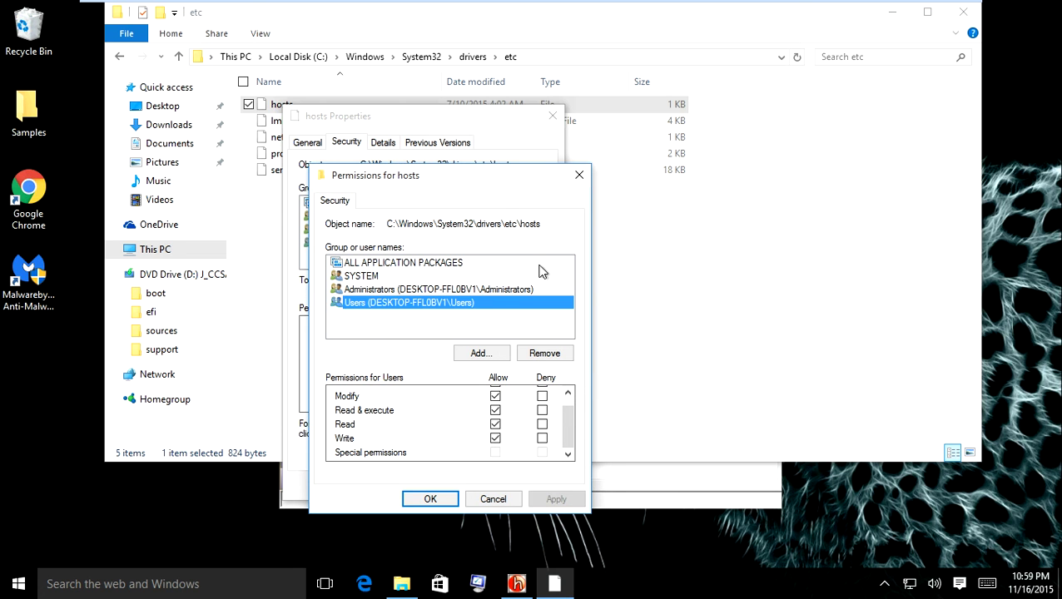
pyautogui.click(426, 497)
pyautogui.click(416, 487)
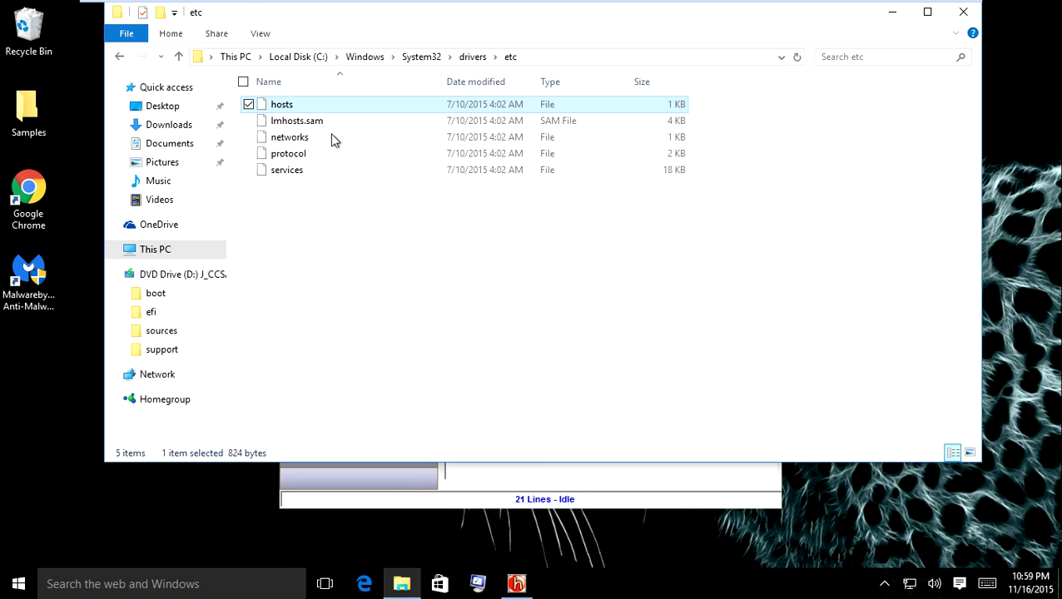
pyautogui.rightClick(286, 110)
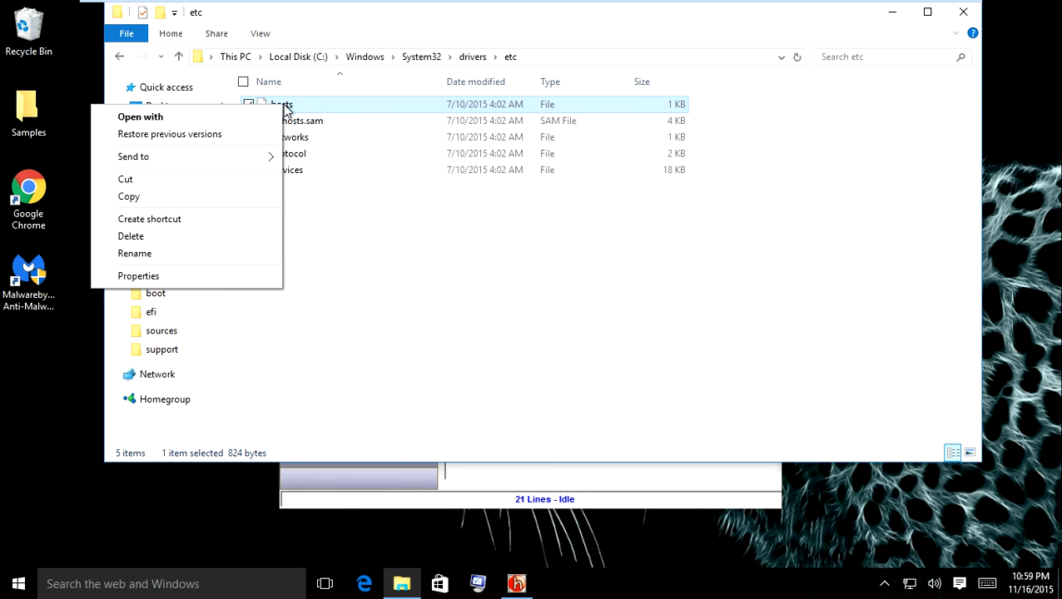
pyautogui.click(140, 117)
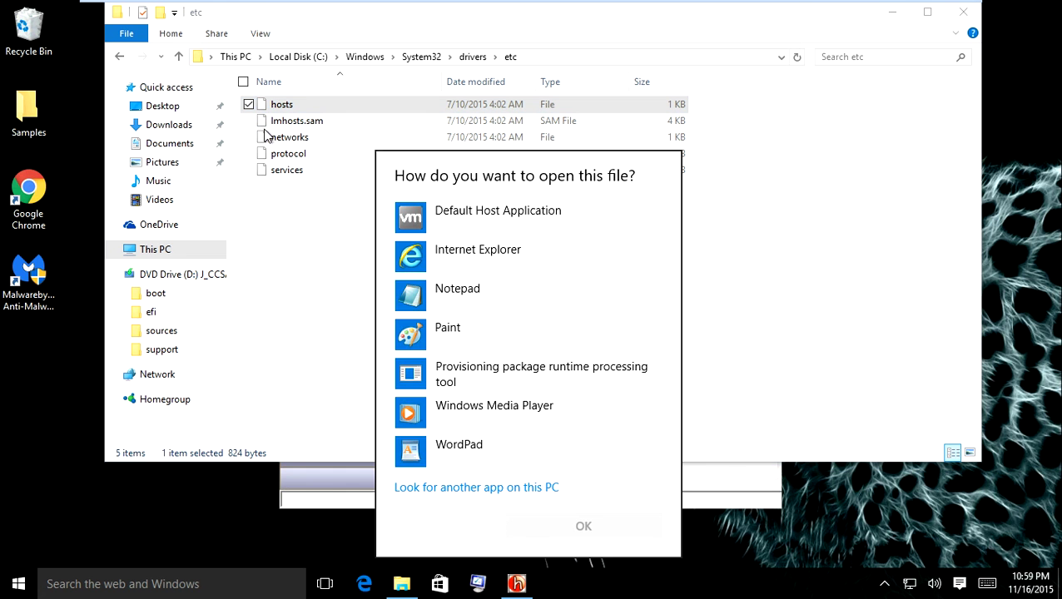
pyautogui.doubleClick(462, 301)
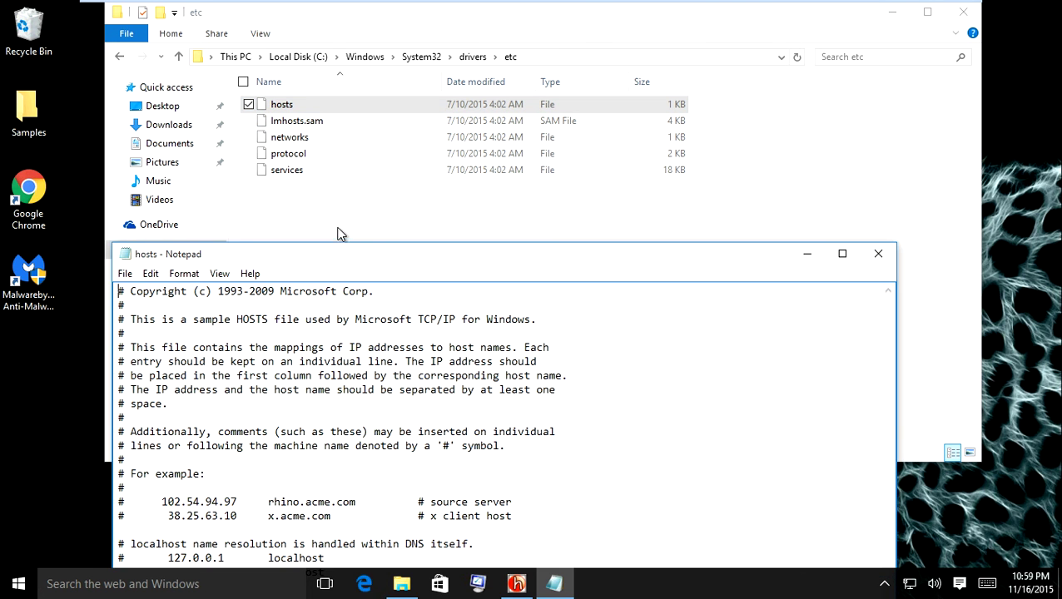
pyautogui.moveTo(356, 237); pyautogui.dragTo(366, 65)
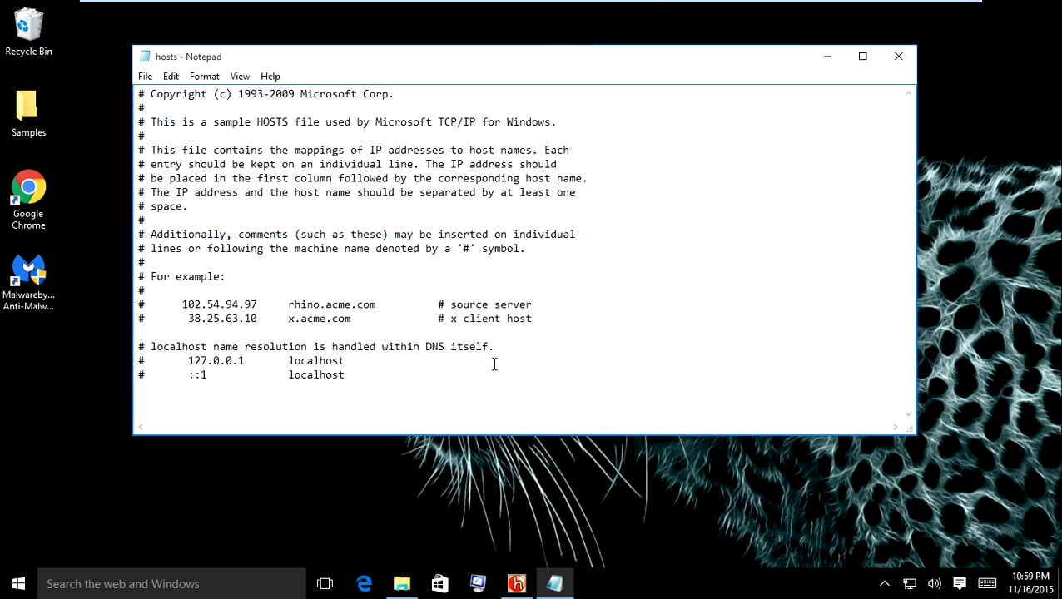
pyautogui.click(406, 587)
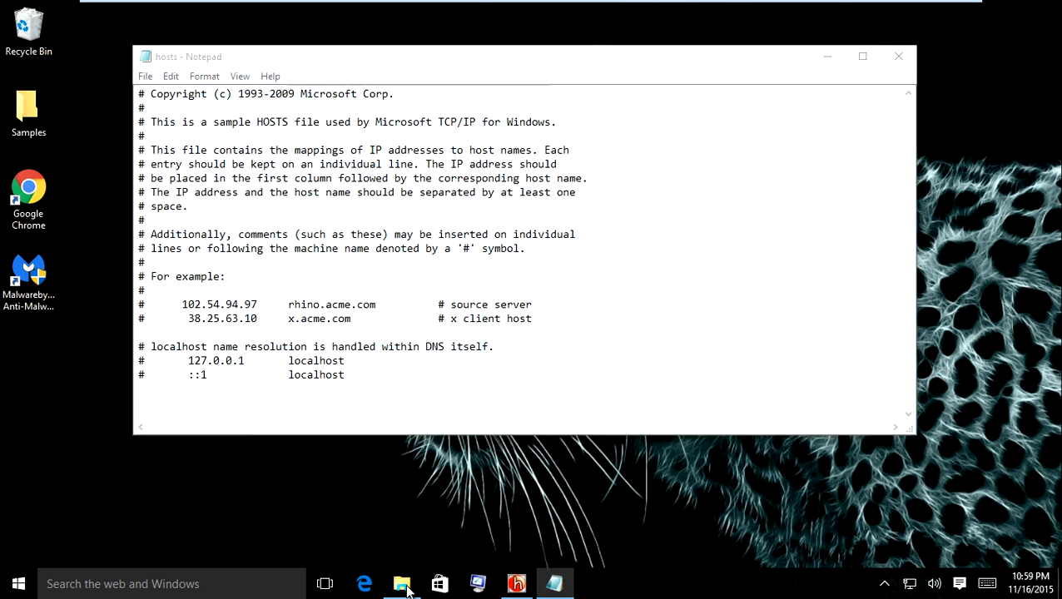
pyautogui.click(554, 583)
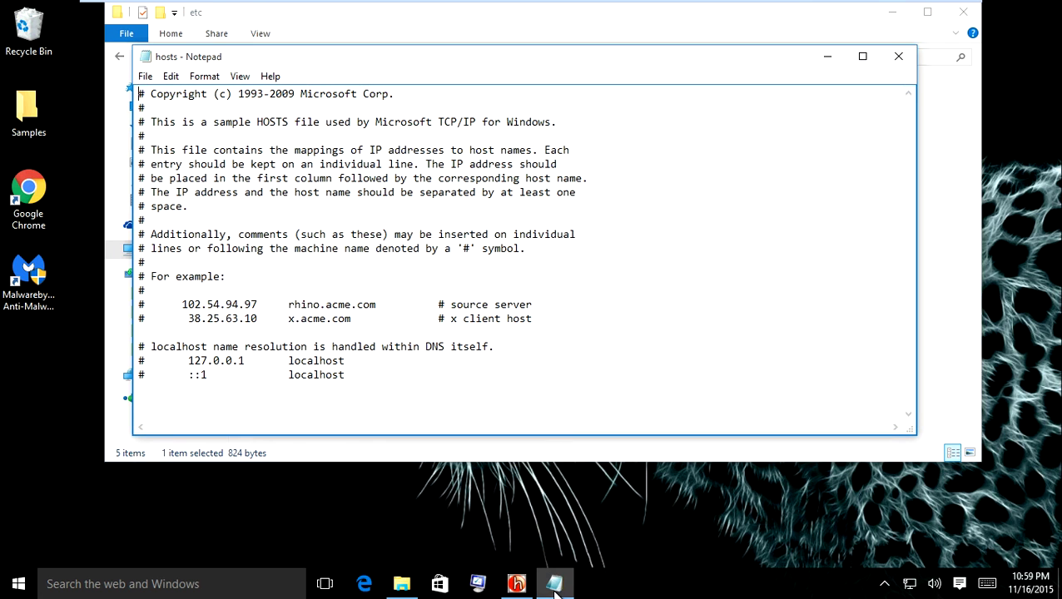
pyautogui.click(898, 56)
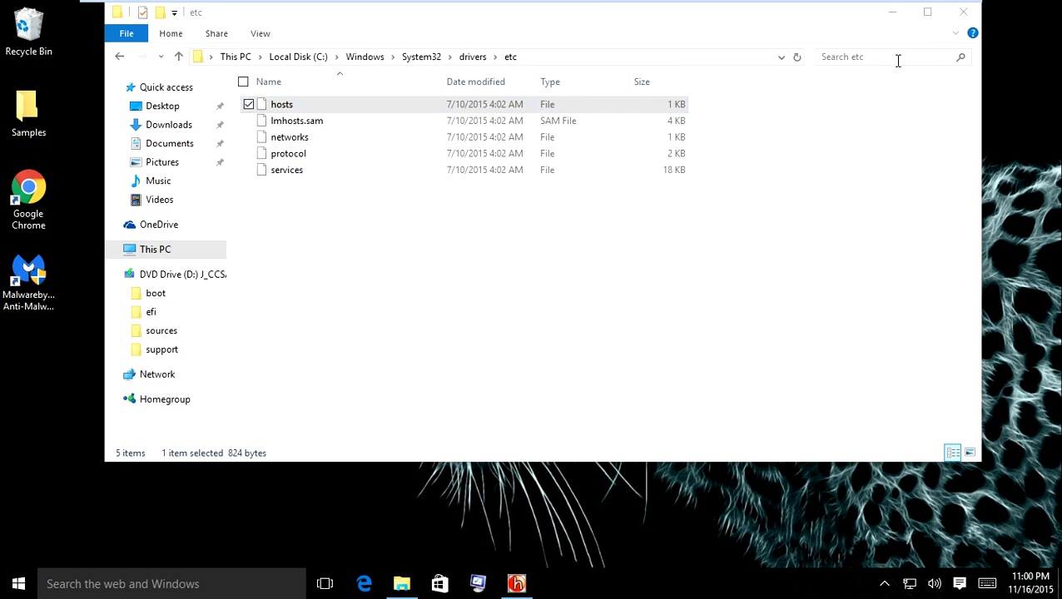
# Delete the hosts file, then restore the default Microsoft hosts file with HostsXpert
pyautogui.rightClick(284, 105)
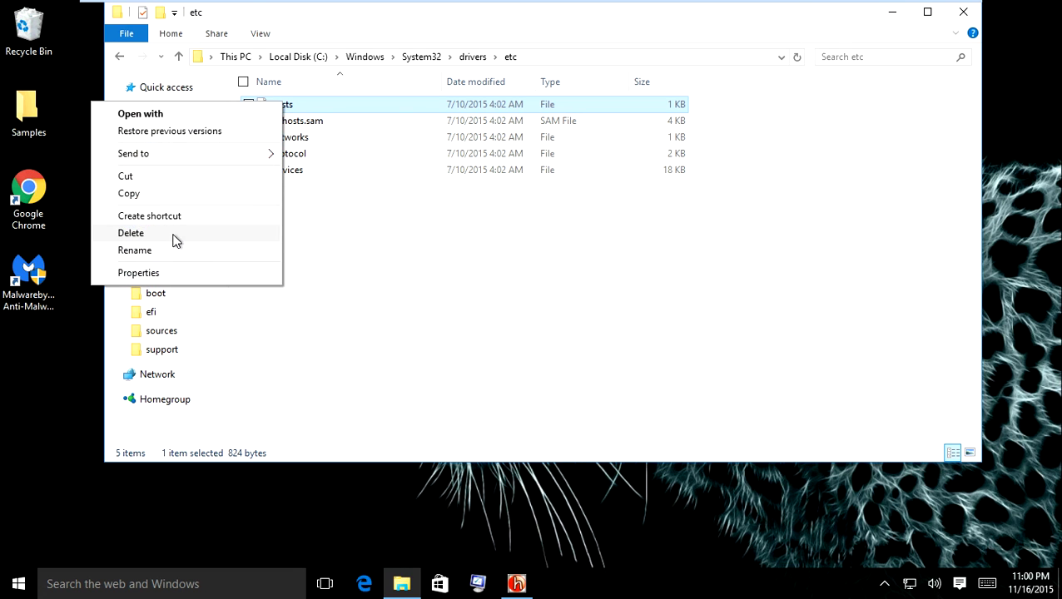
pyautogui.click(131, 234)
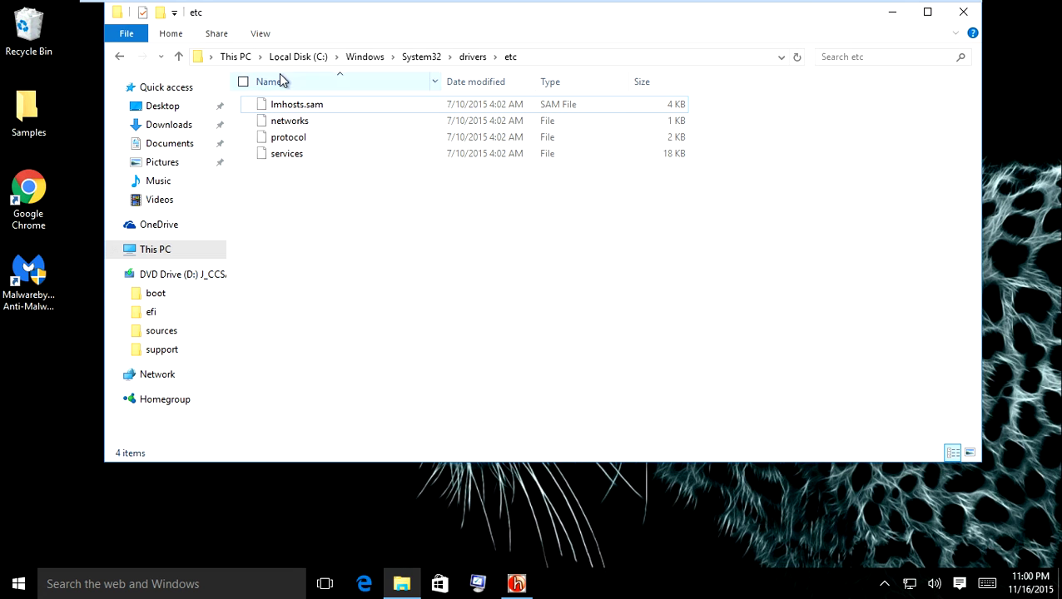
pyautogui.click(517, 585)
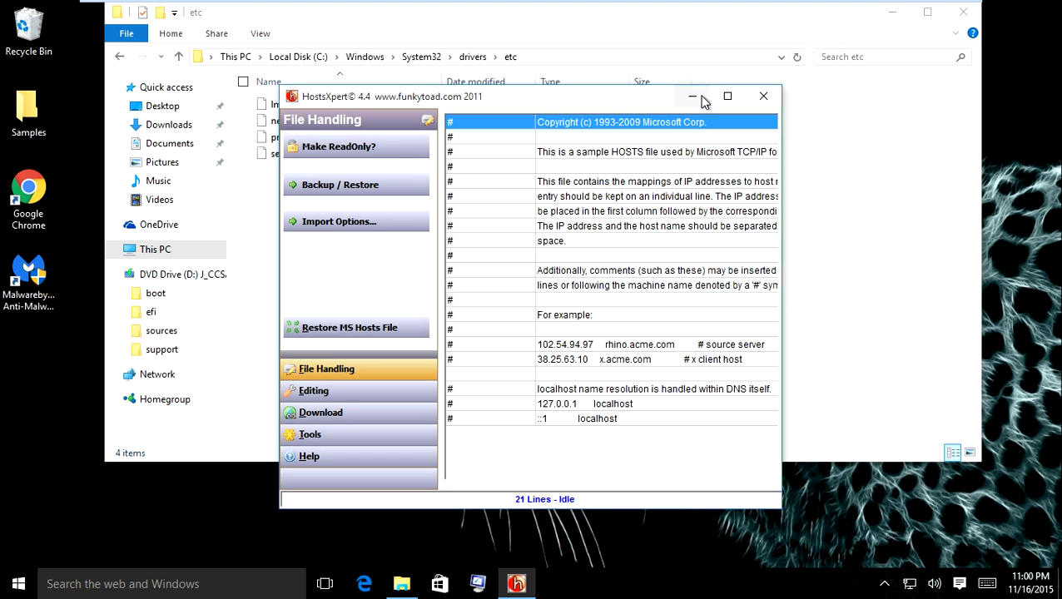
pyautogui.click(343, 327)
pyautogui.click(500, 327)
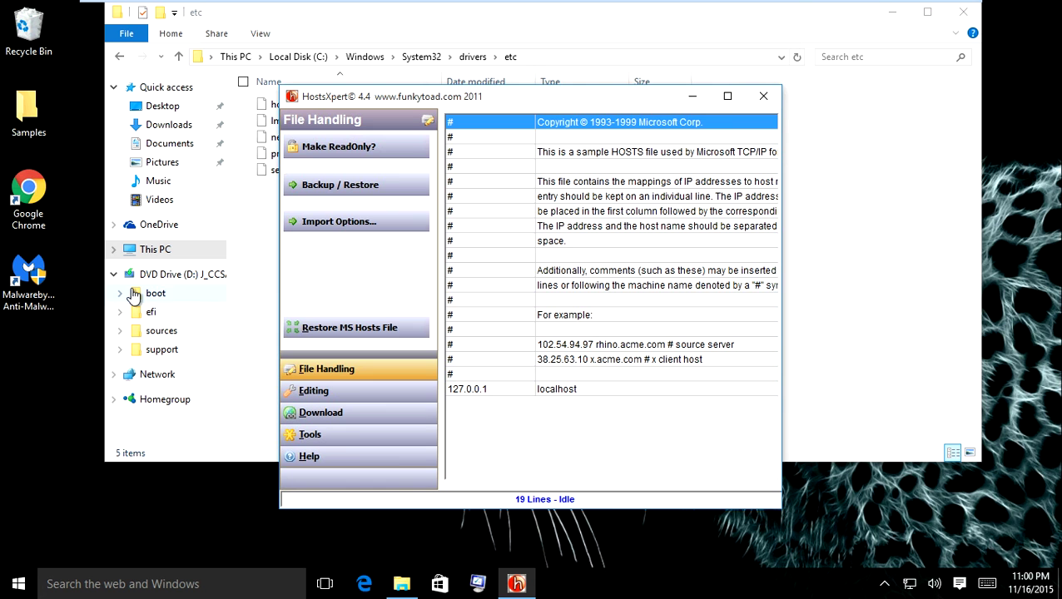
pyautogui.moveTo(509, 97); pyautogui.dragTo(456, 96)
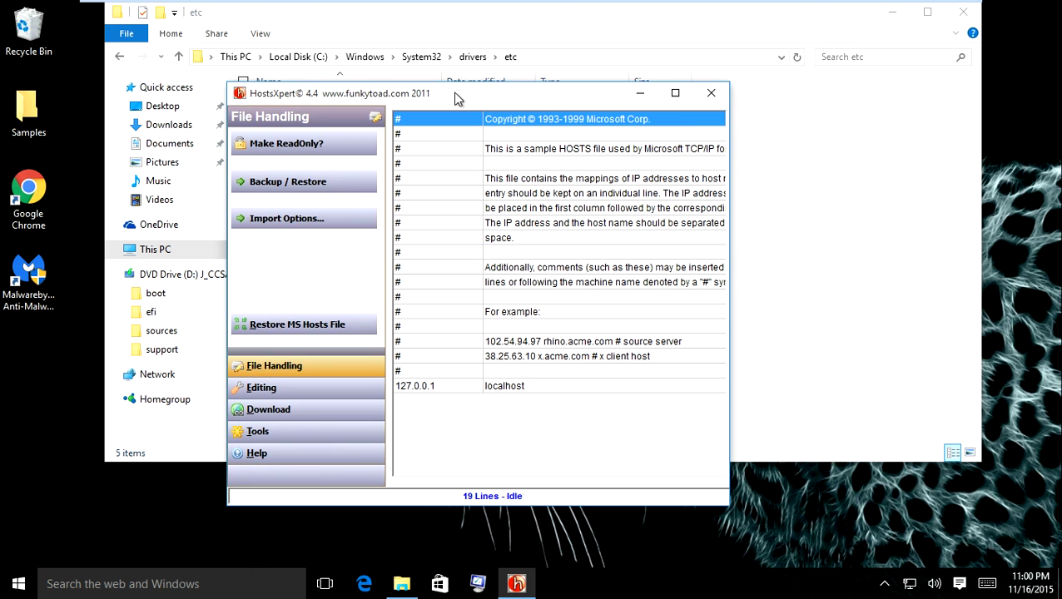
pyautogui.click(740, 95)
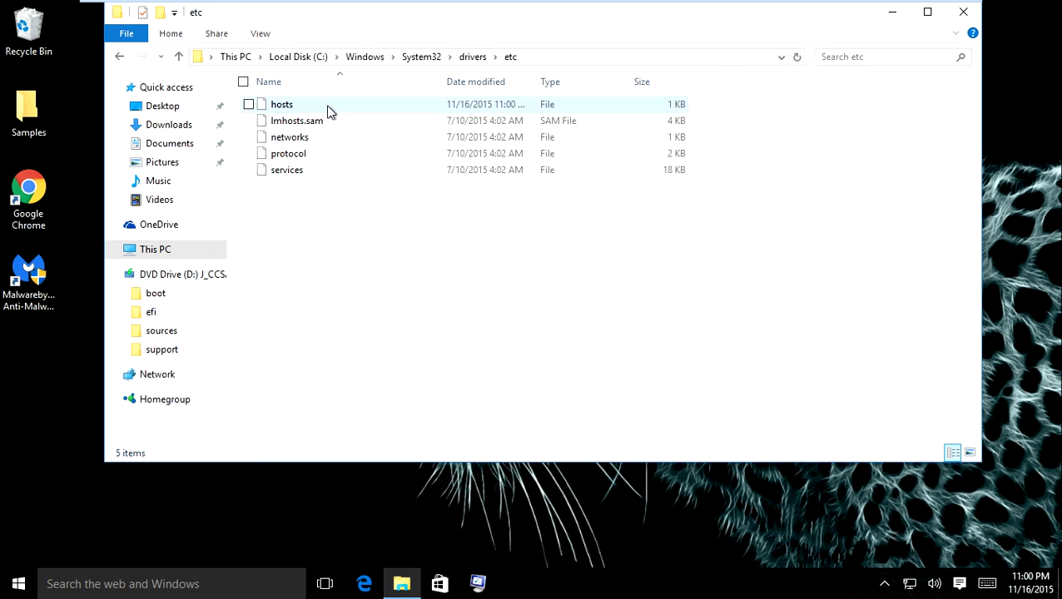
# Check the restored hosts file in Notepad, then close Notepad and the etc folder
pyautogui.doubleClick(328, 107)
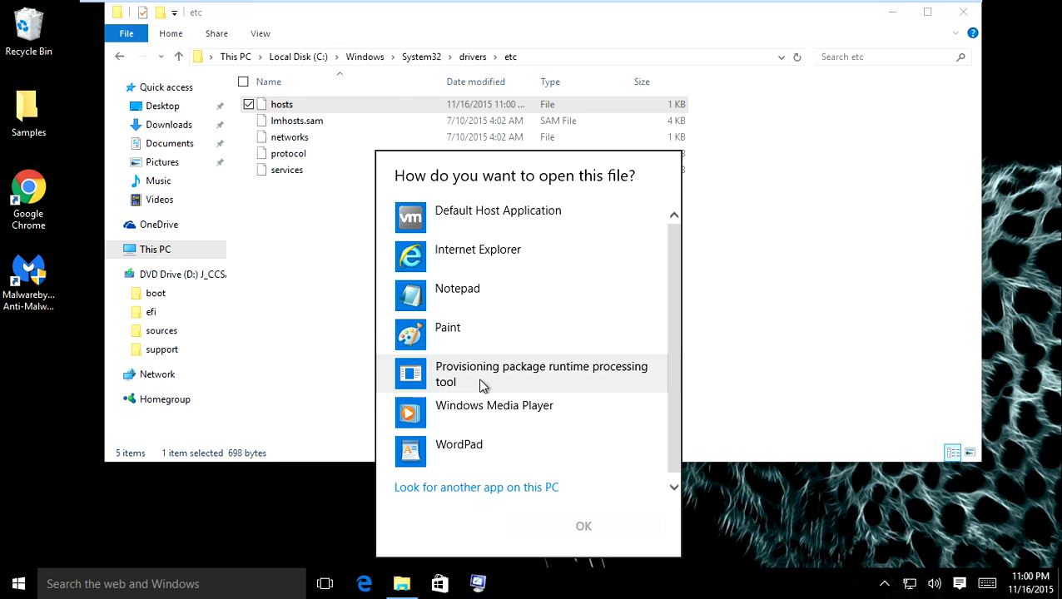
pyautogui.click(470, 295)
pyautogui.click(582, 526)
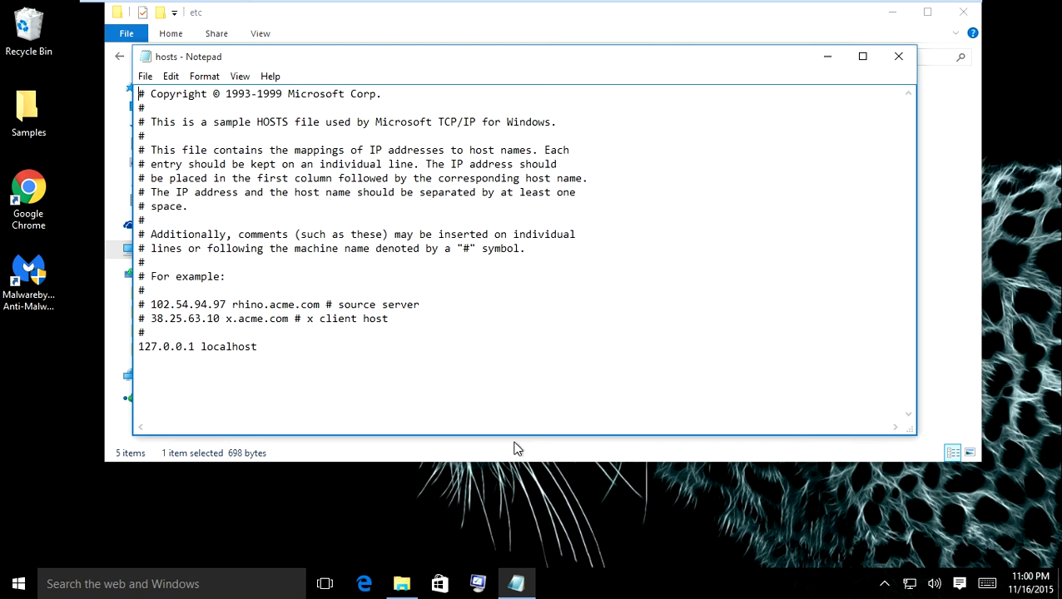
pyautogui.hotkey('ctrl', 'a')
pyautogui.click(348, 527)
pyautogui.hotkey('ctrl', 'a')
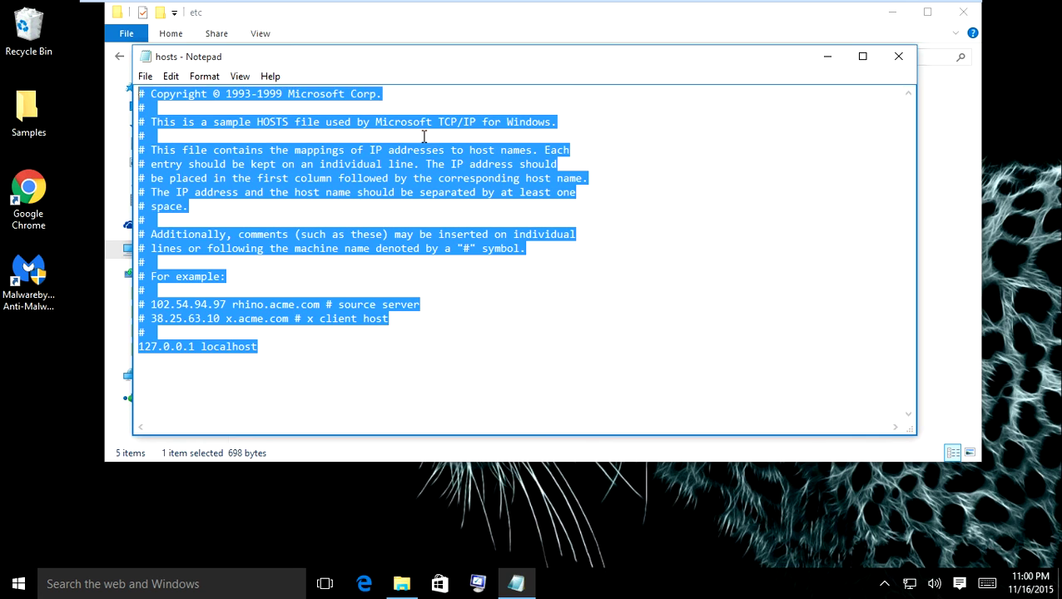
pyautogui.click(426, 164)
pyautogui.click(898, 56)
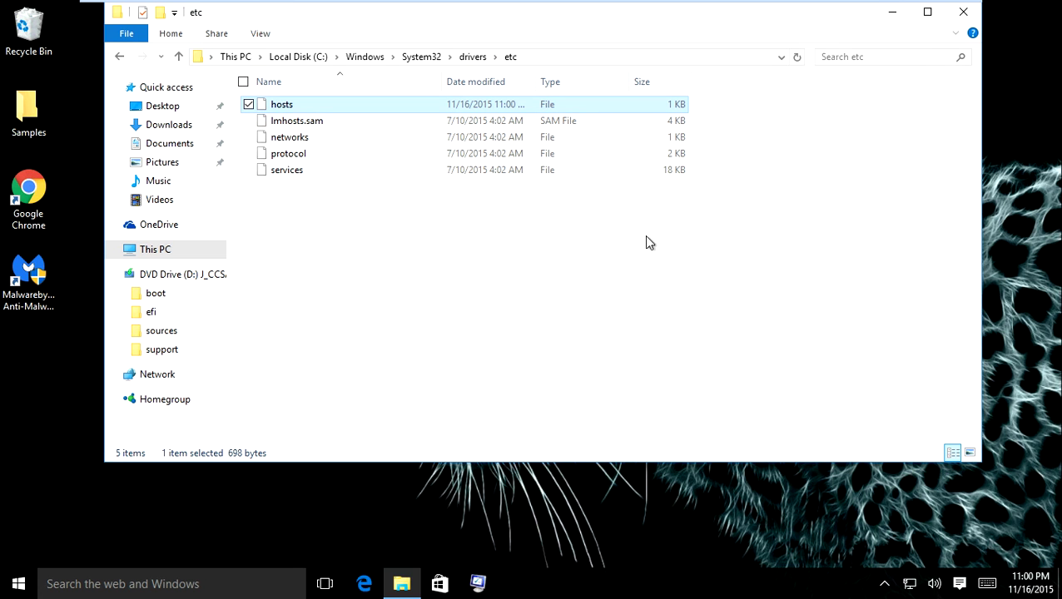
pyautogui.click(962, 12)
# Relaunch Chrome from the desktop, resize its window, and click into the Google Canada search box
pyautogui.doubleClick(28, 193)
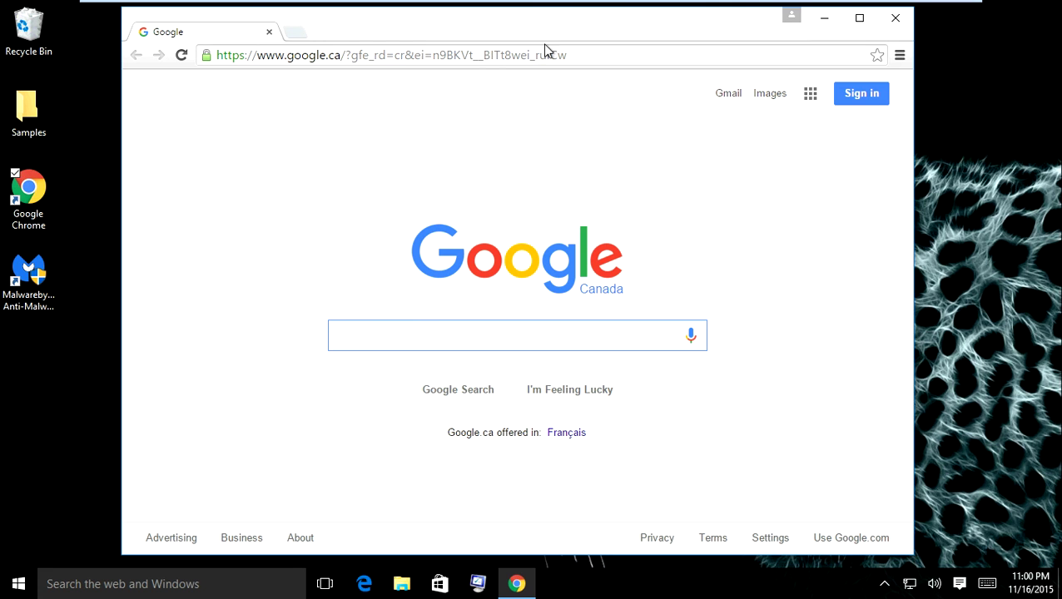
pyautogui.moveTo(536, 9); pyautogui.dragTo(551, 49)
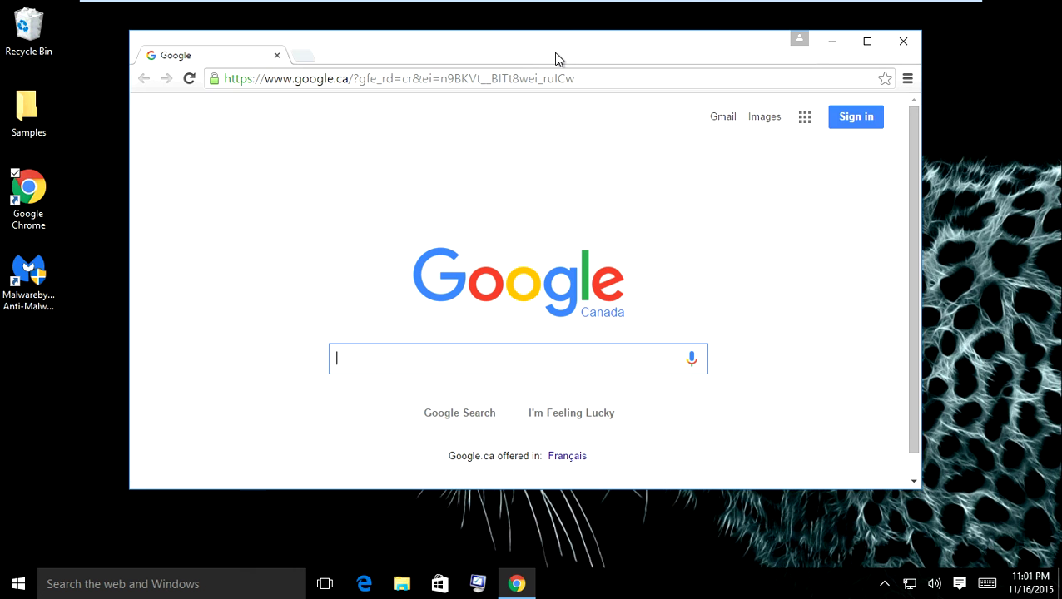
pyautogui.click(441, 349)
pyautogui.moveTo(914, 3)
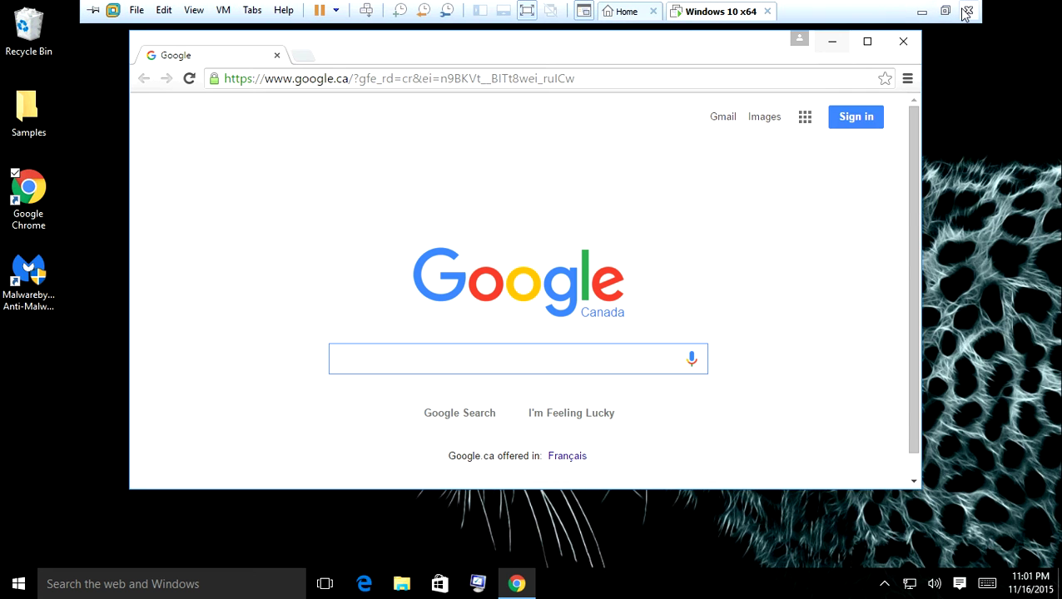